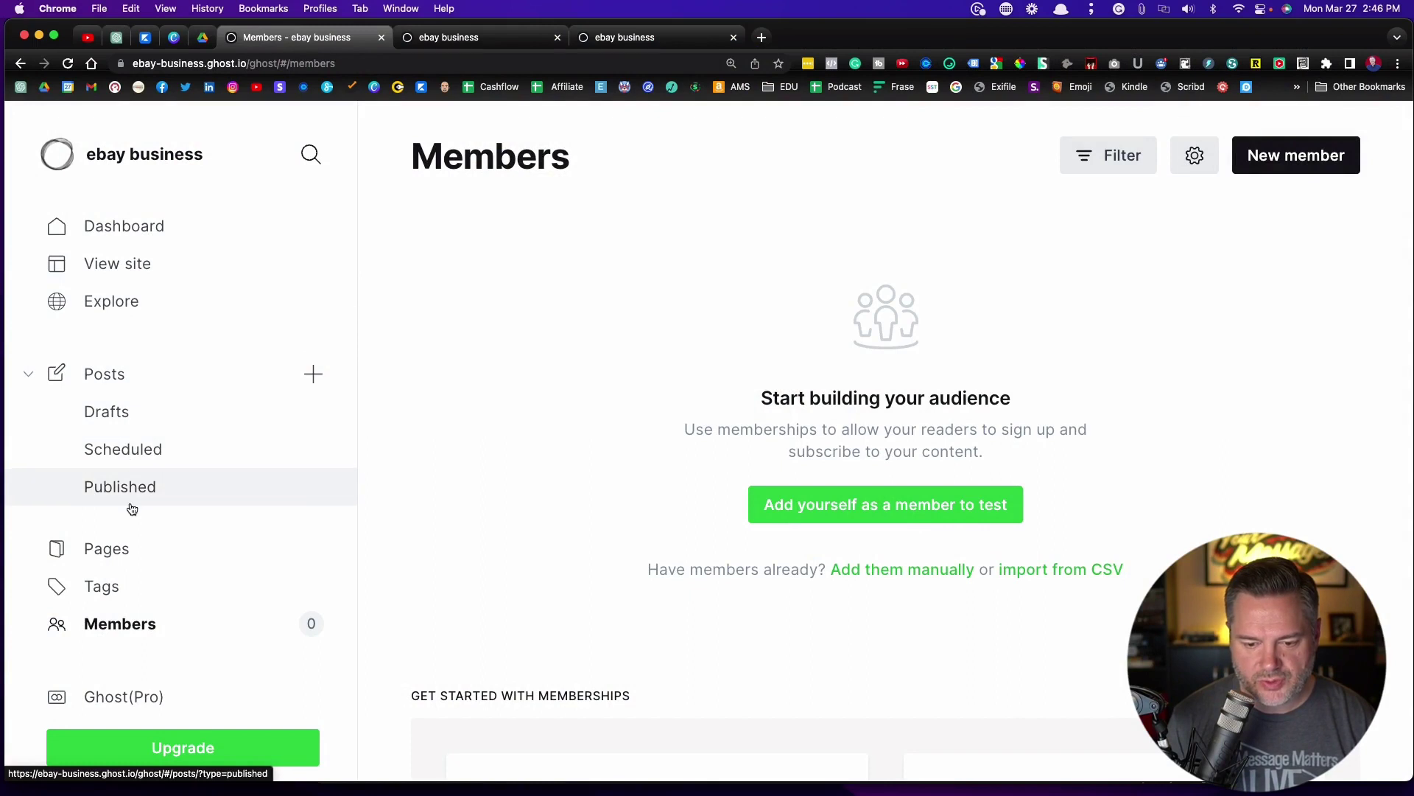
# - Collapse the post lists and add yourself as a free test member
pyautogui.click(28, 375)
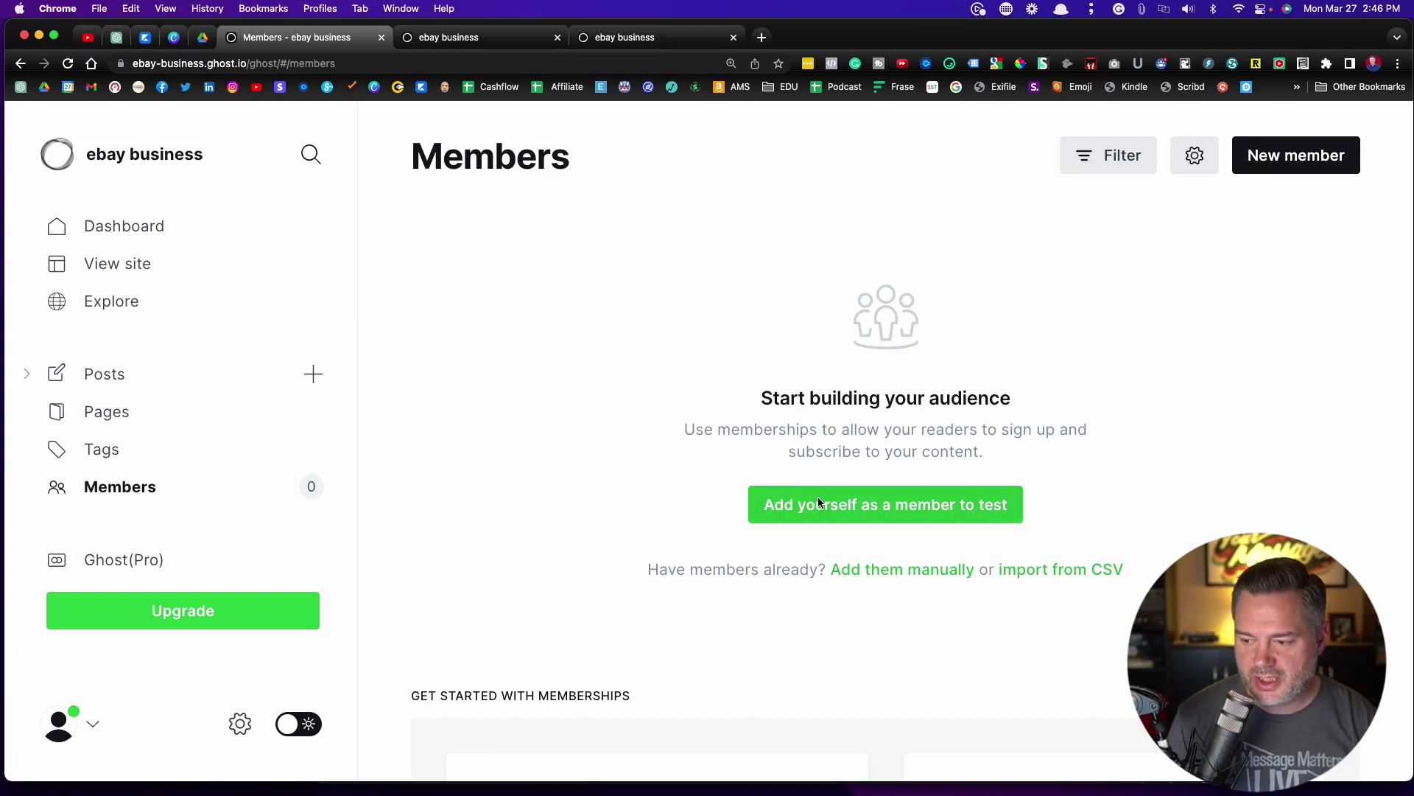
pyautogui.click(850, 507)
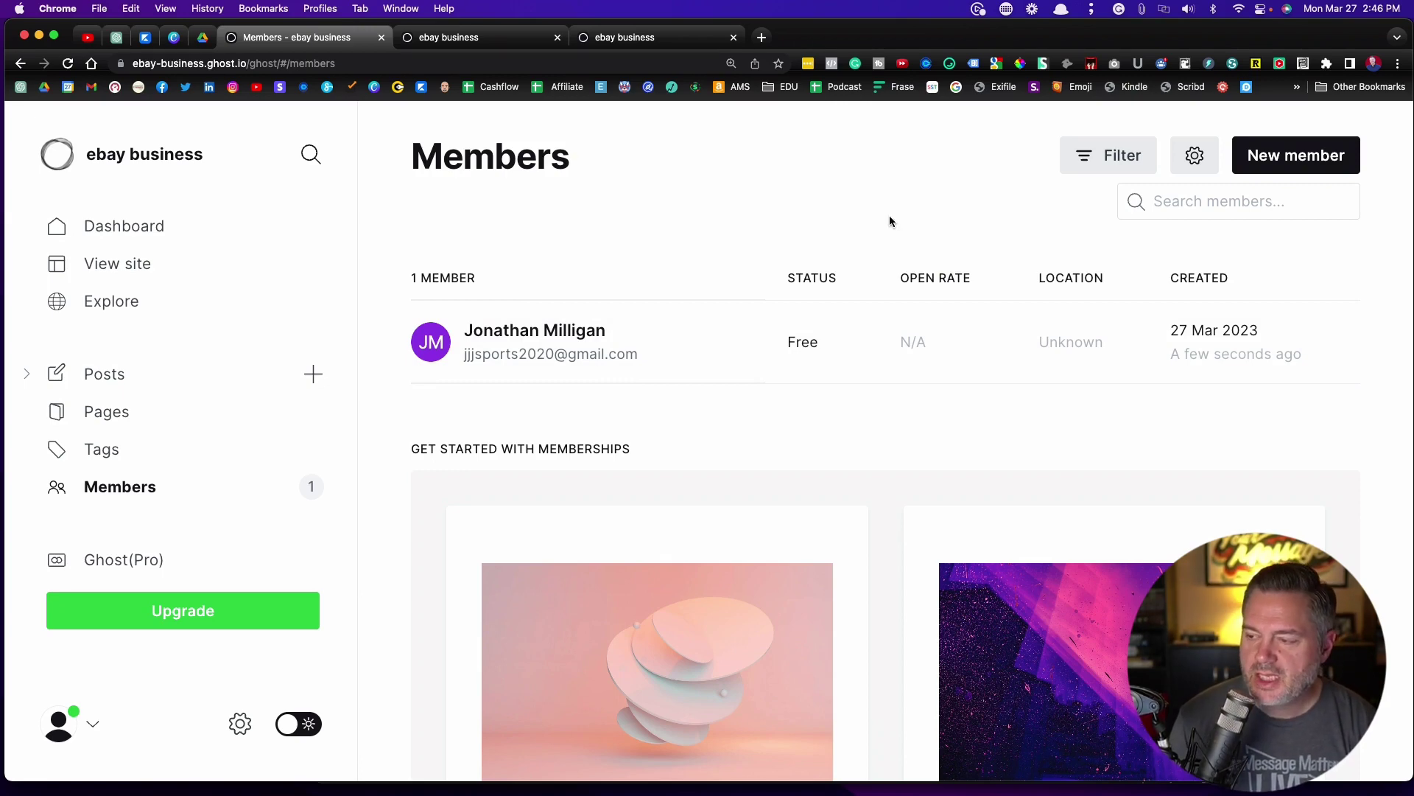
pyautogui.click(1194, 162)
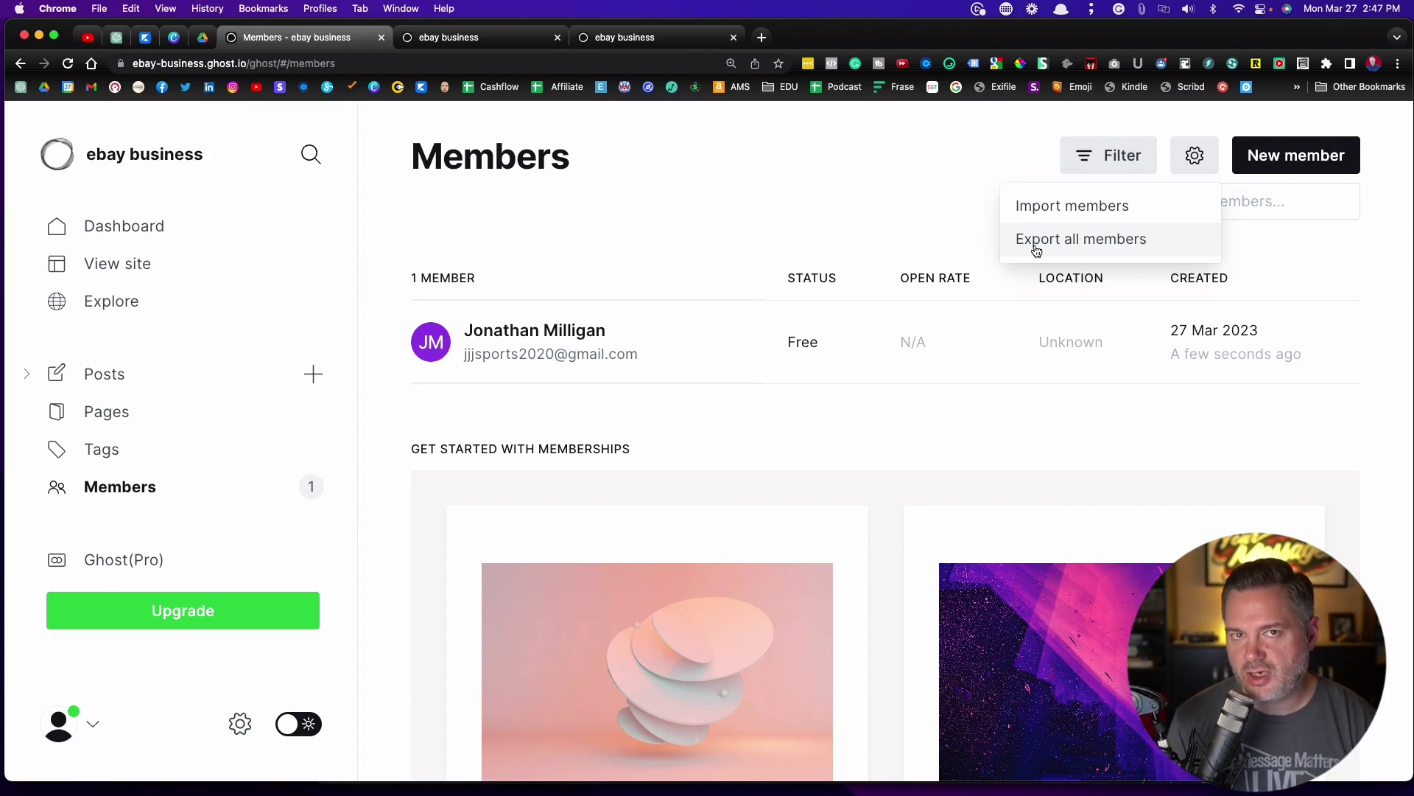
pyautogui.click(935, 162)
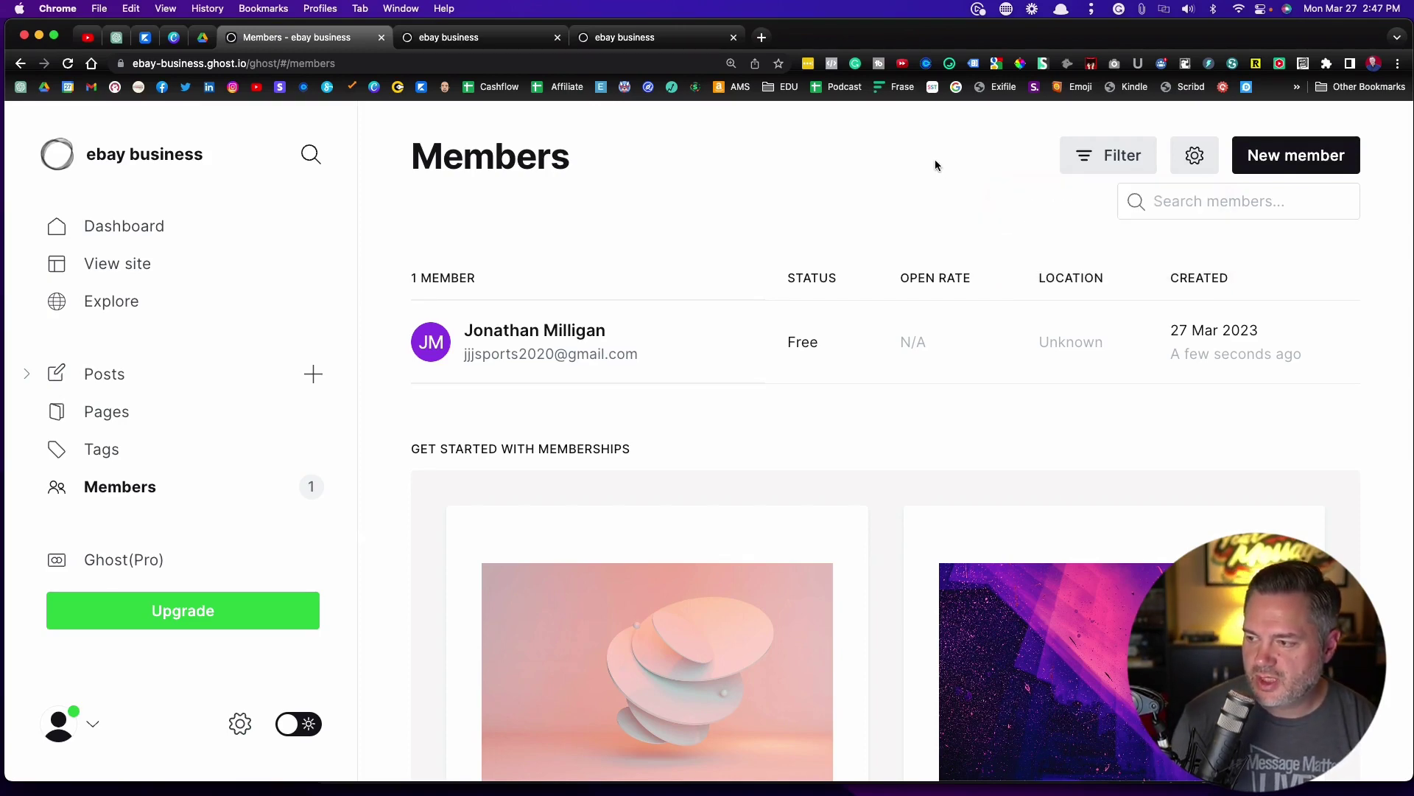
pyautogui.click(1292, 158)
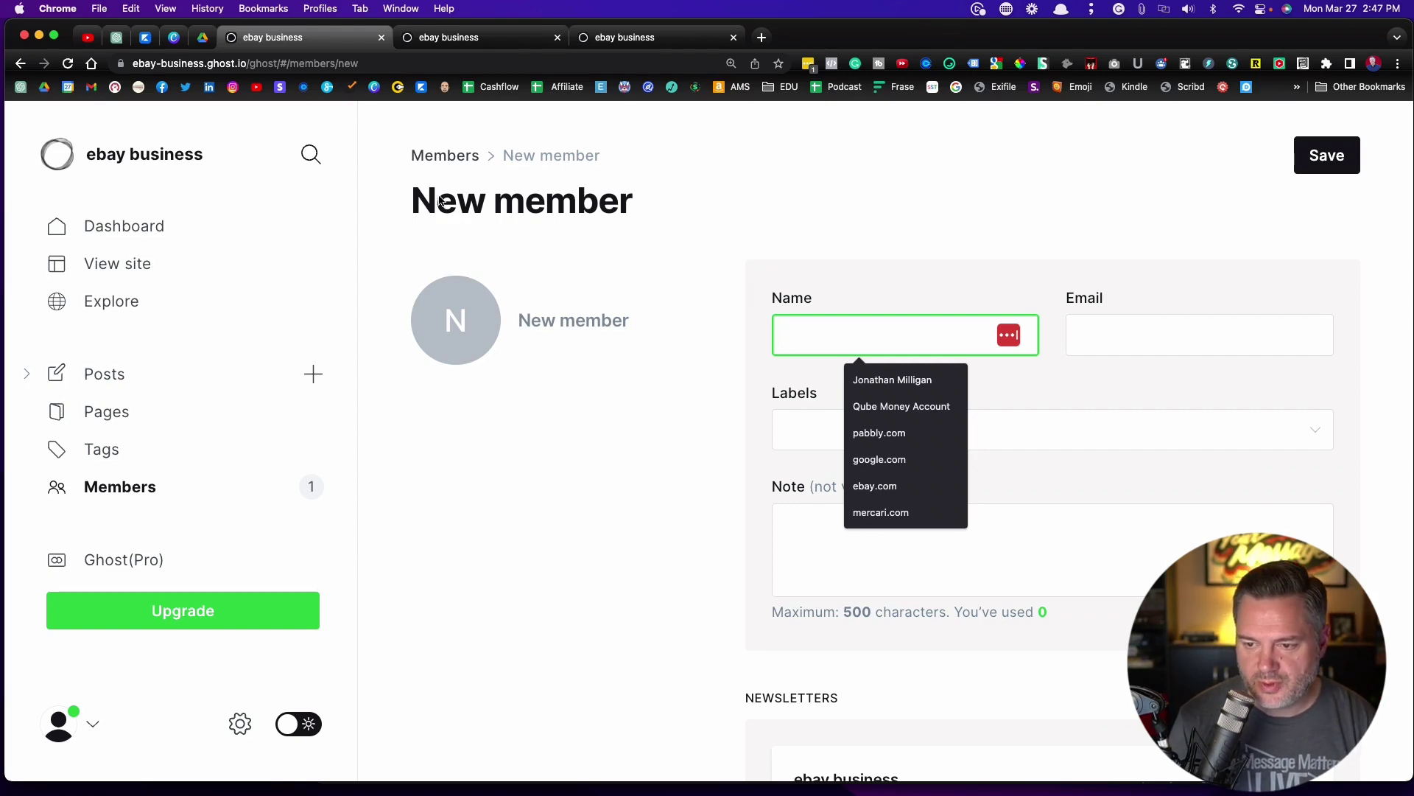
pyautogui.click(444, 154)
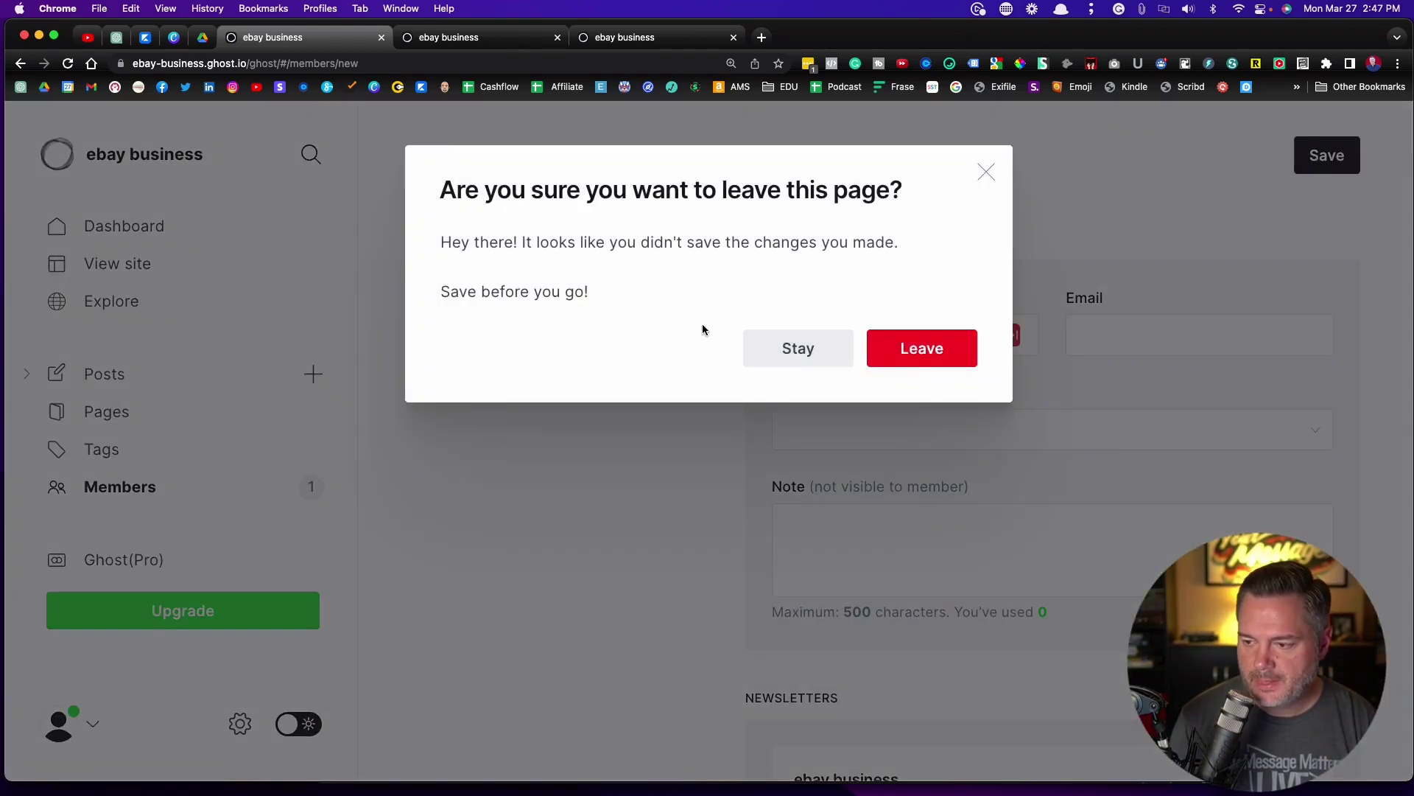
pyautogui.click(903, 366)
pyautogui.scroll(-3, 591, 244)
pyautogui.scroll(3, 586, 331)
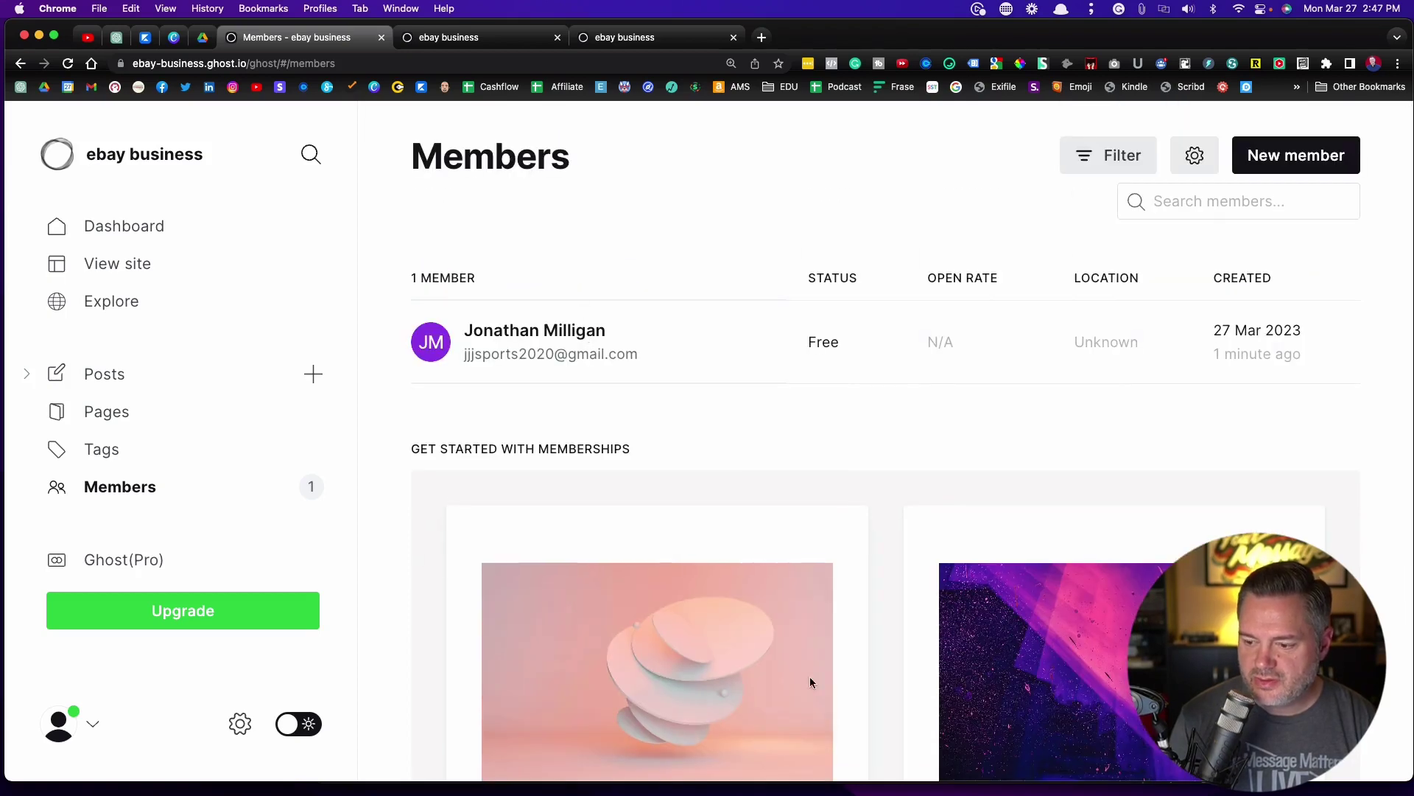
pyautogui.scroll(-5, 726, 686)
pyautogui.scroll(3, 728, 693)
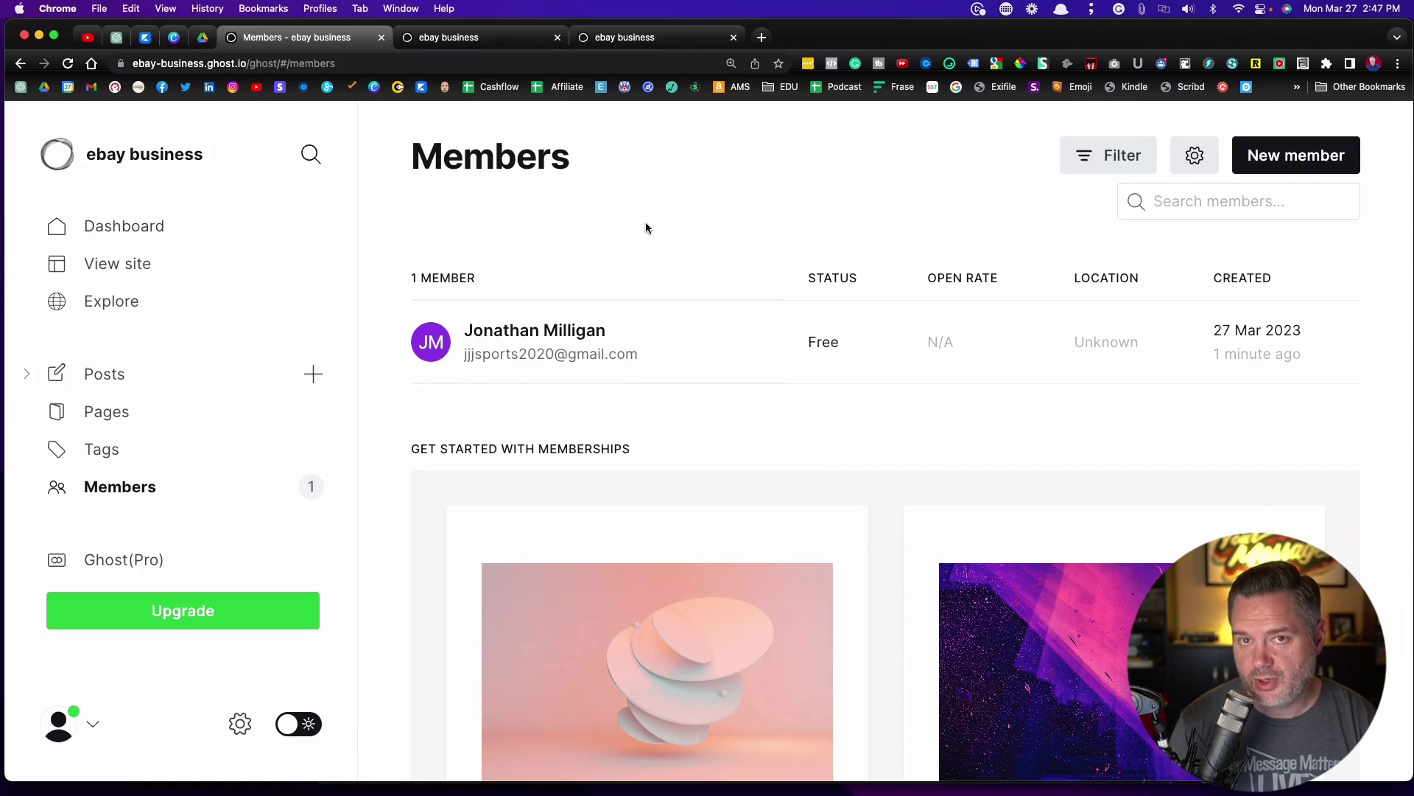
pyautogui.scroll(-6, 646, 227)
pyautogui.scroll(6, 646, 228)
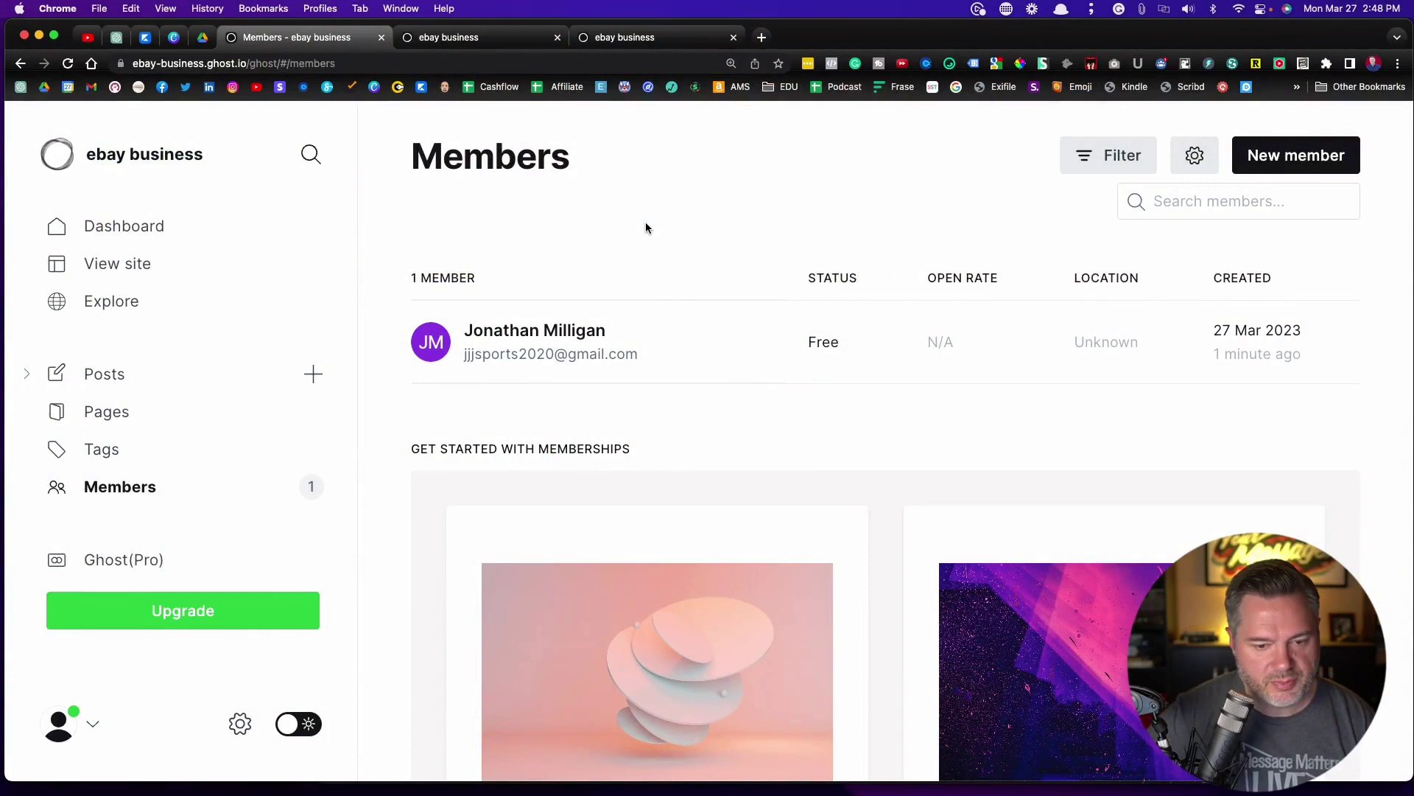
pyautogui.scroll(-5, 756, 387)
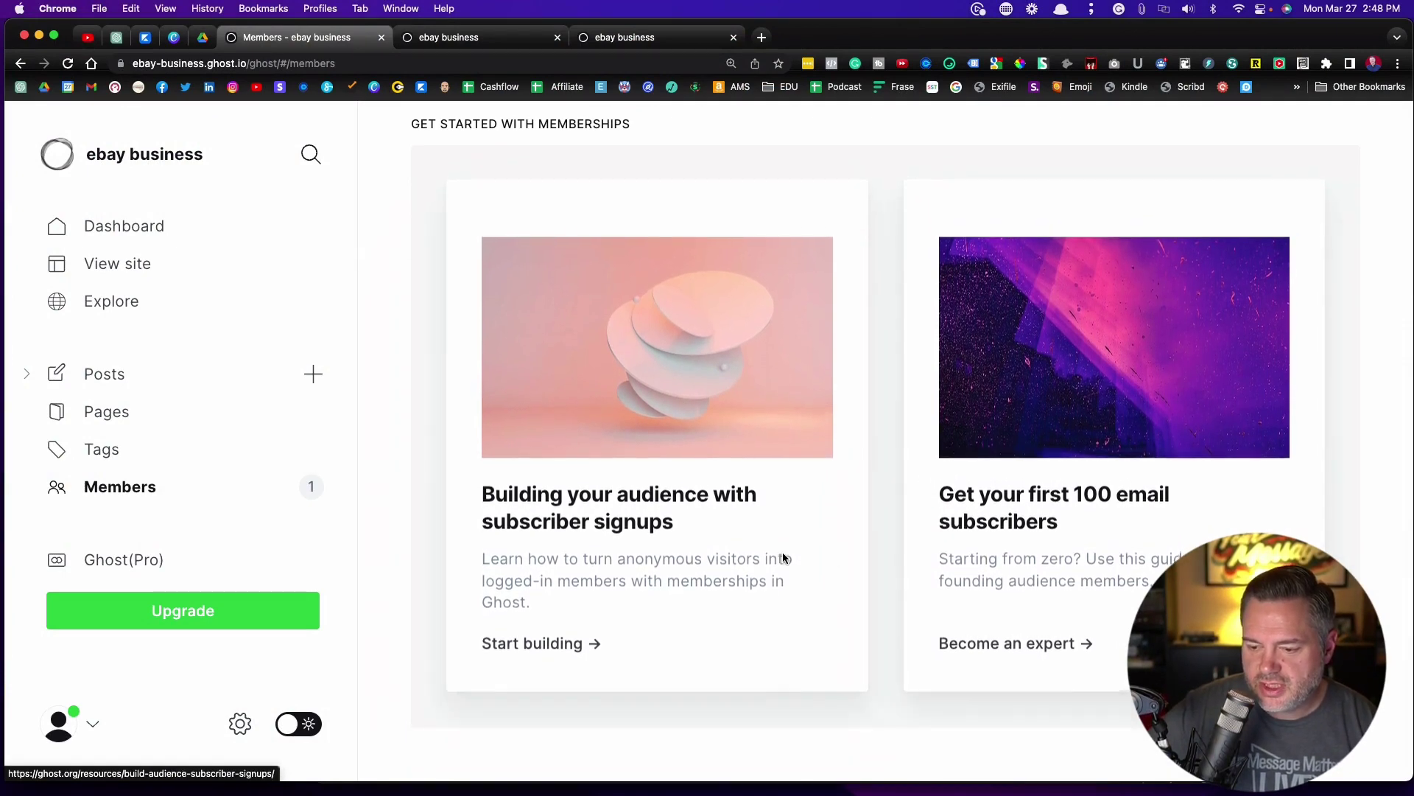
pyautogui.scroll(5, 782, 551)
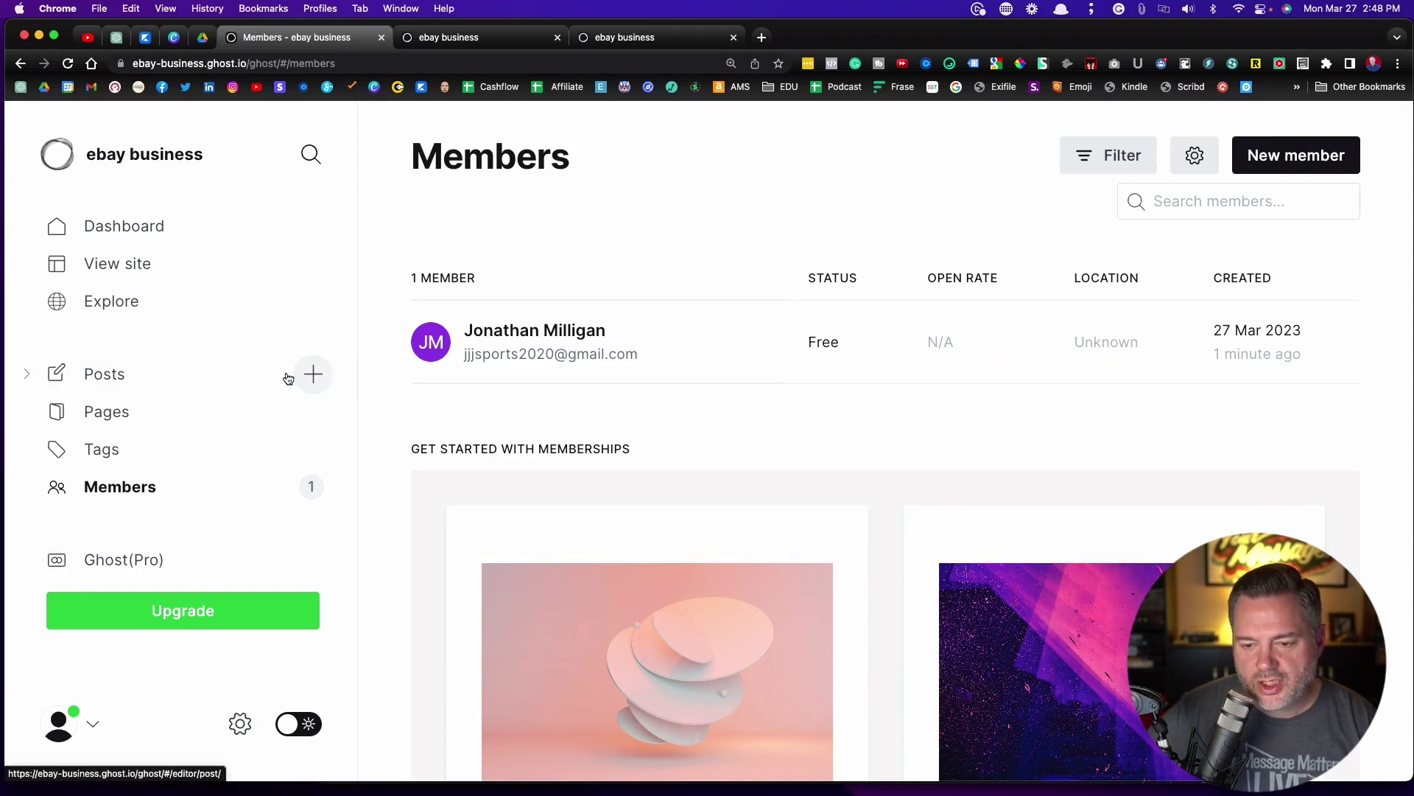
# - Create a new post titled 'Email Newsletter' and place the cursor in its body
pyautogui.click(310, 376)
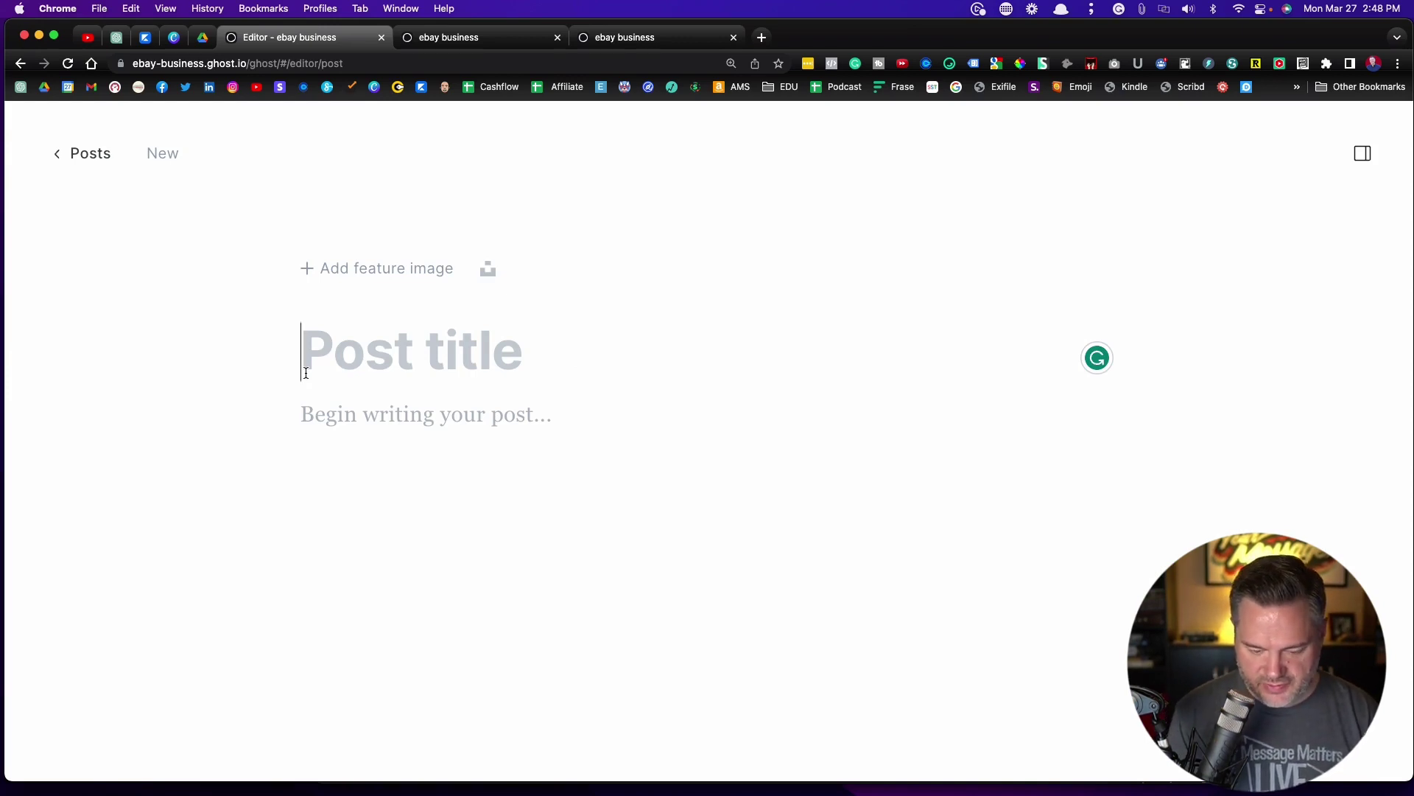
pyautogui.write('Email')
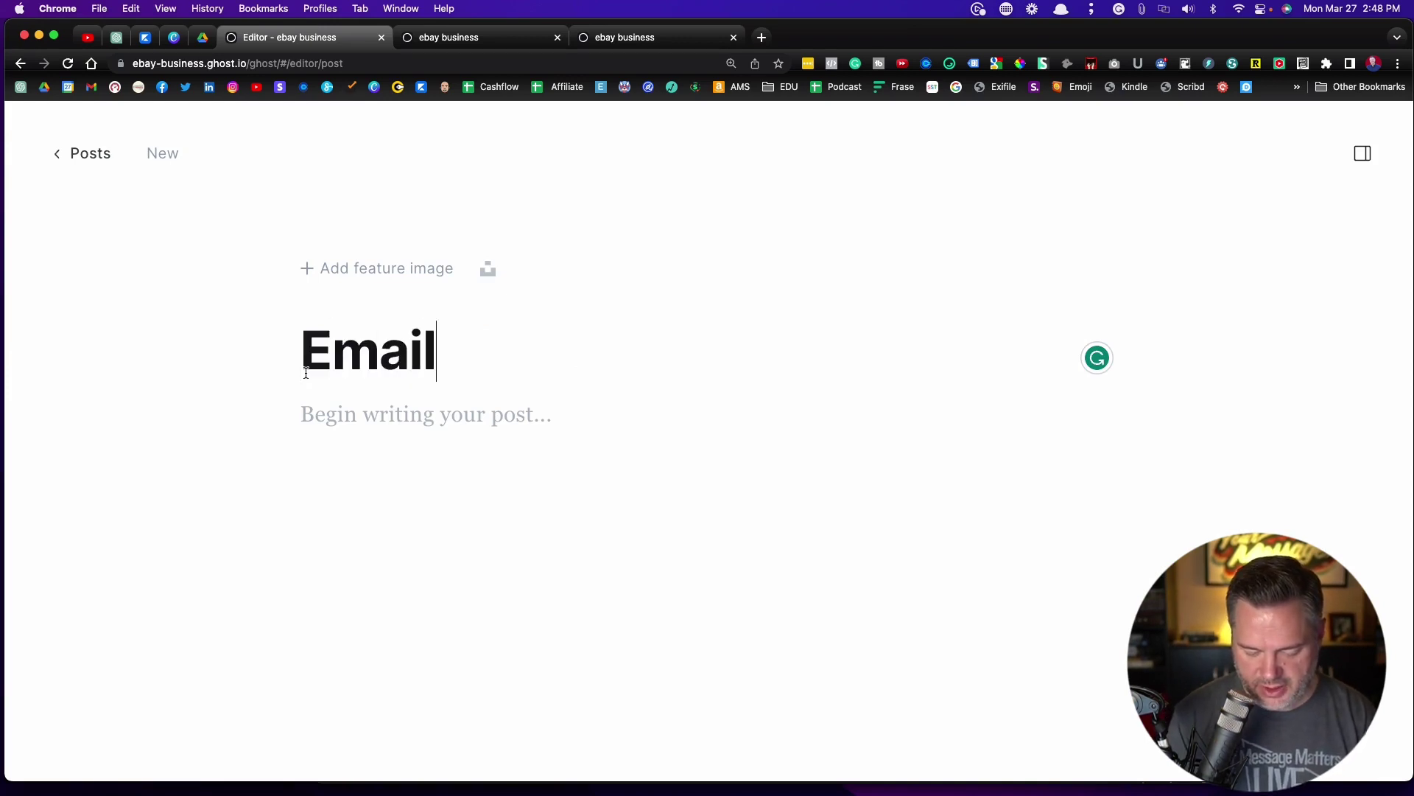
pyautogui.write(' Newslt')
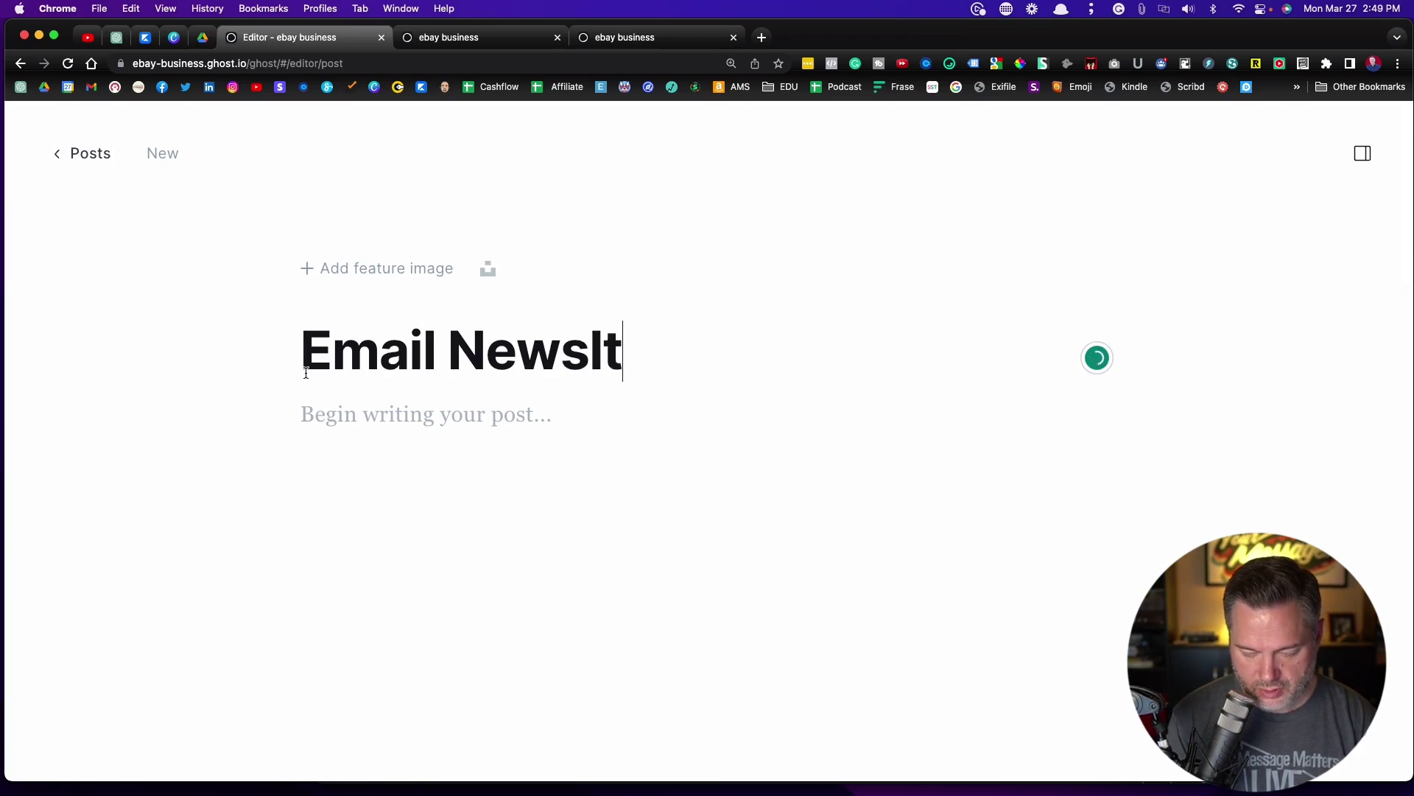
pyautogui.press('BackSpace')
pyautogui.write('etter')
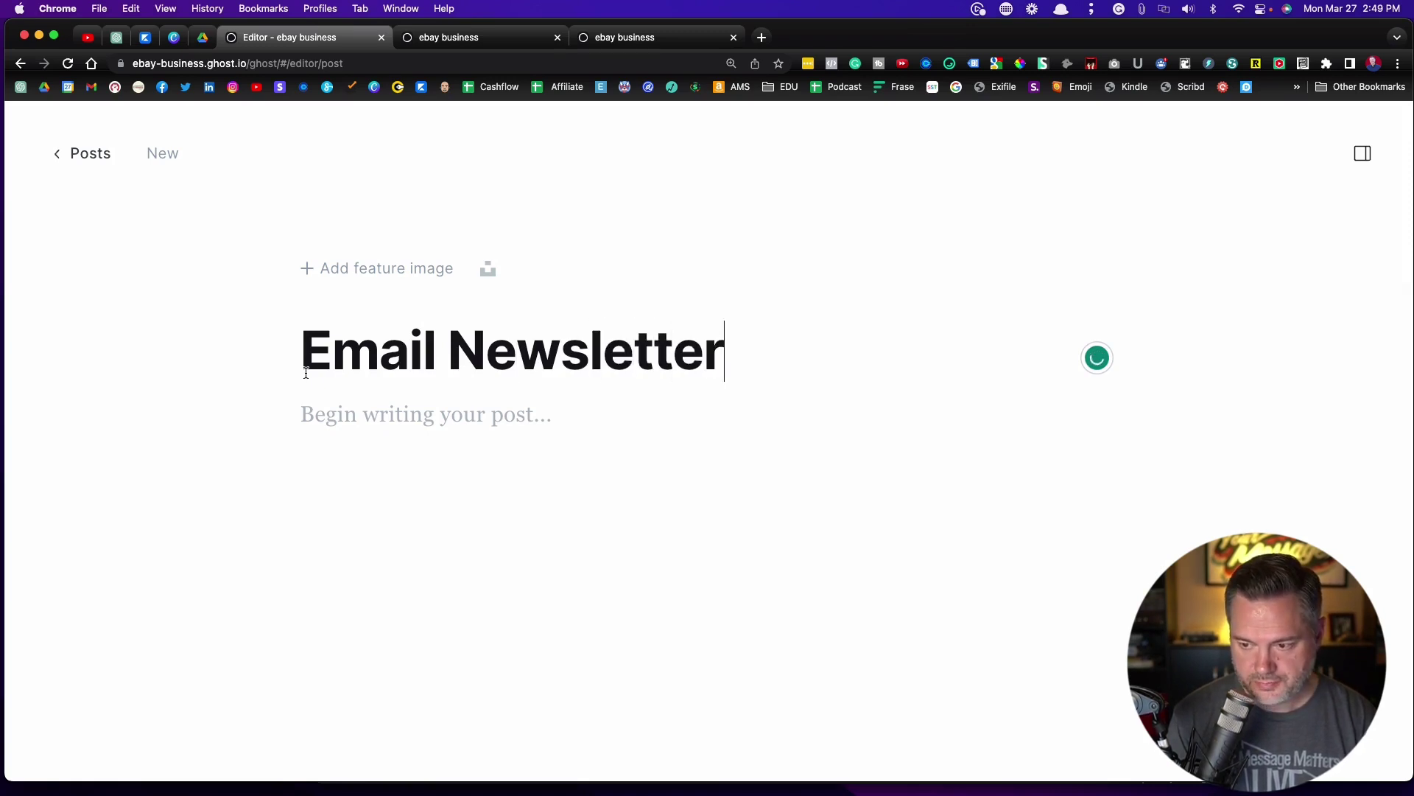
pyautogui.click(339, 418)
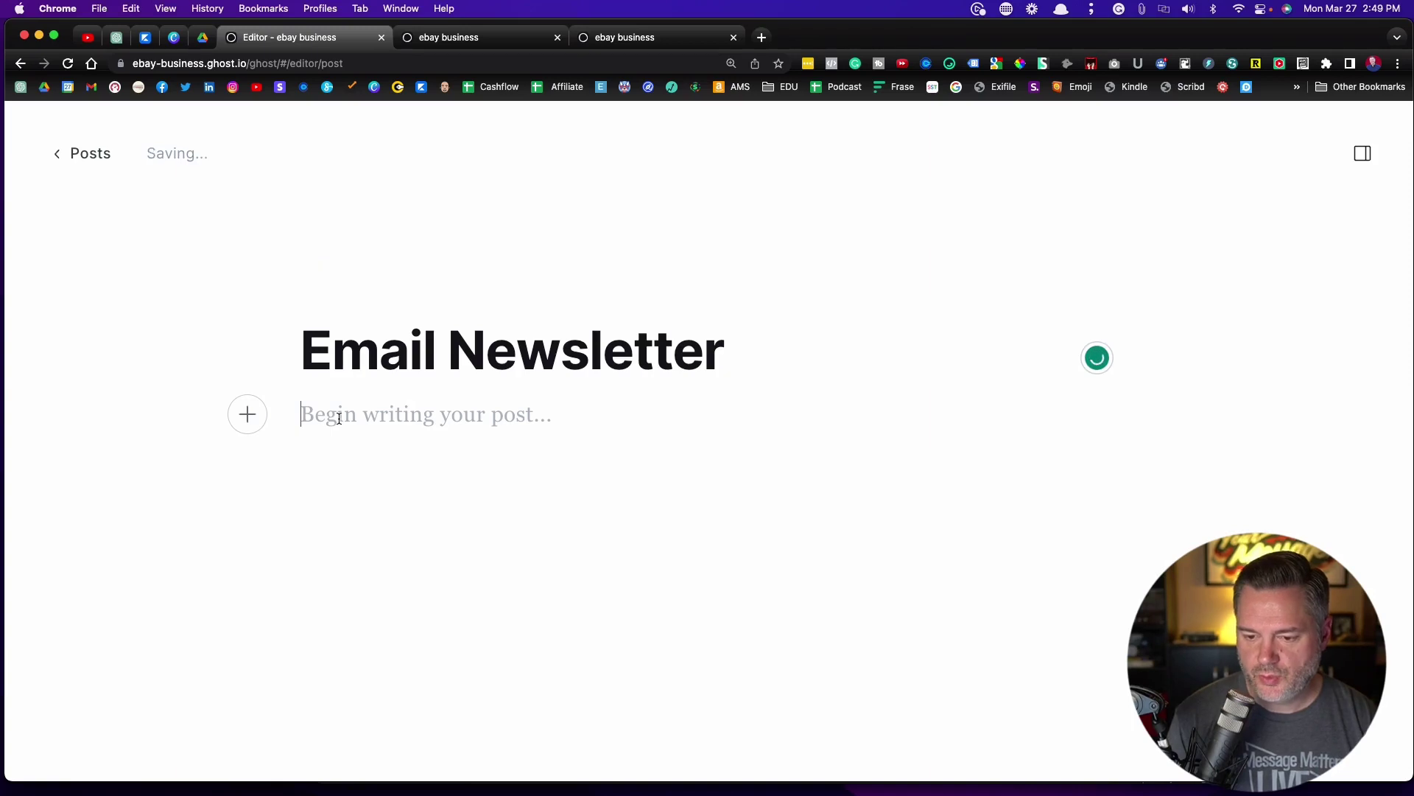
# - Zoom the browser page to 200% and insert an email-only card into the post
pyautogui.click(247, 414)
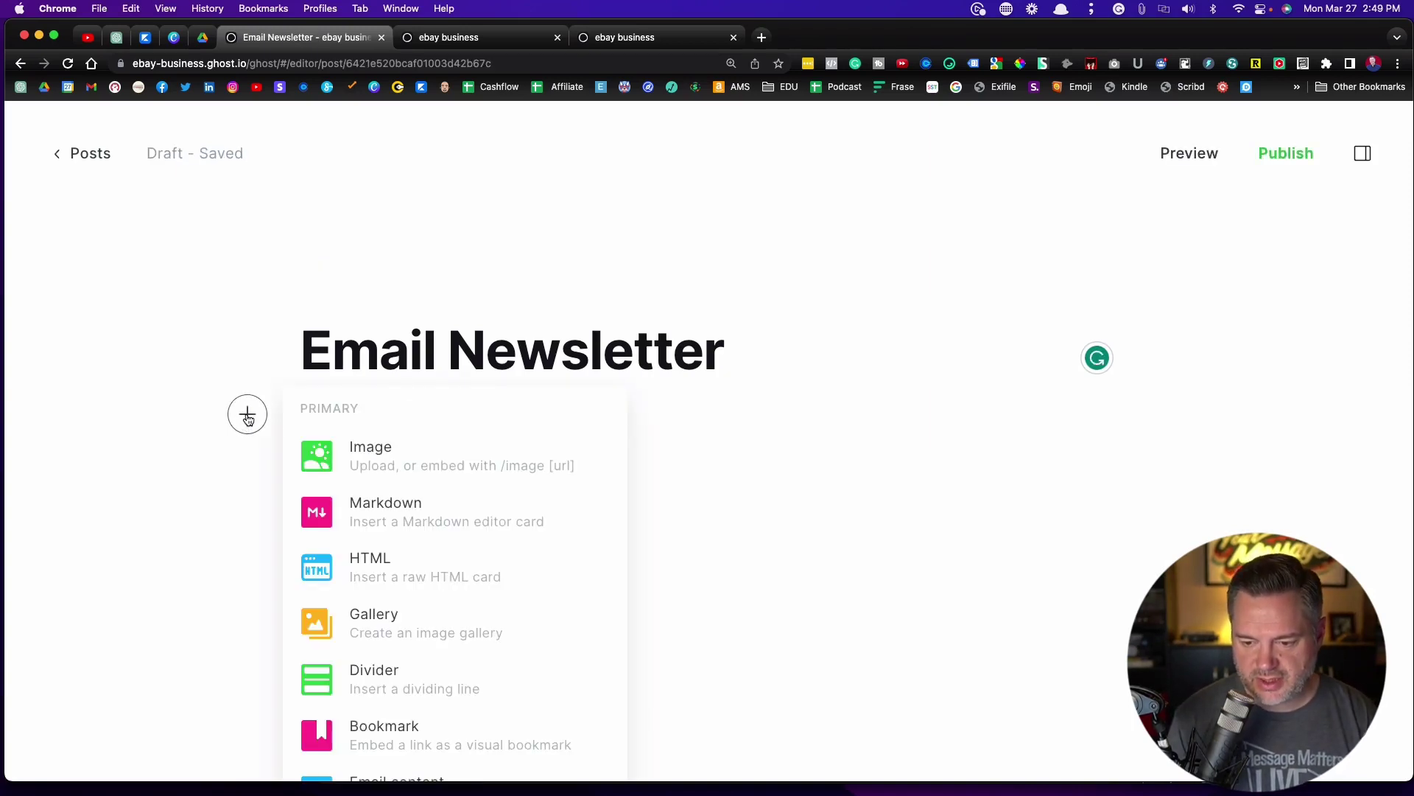
pyautogui.scroll(-5, 395, 524)
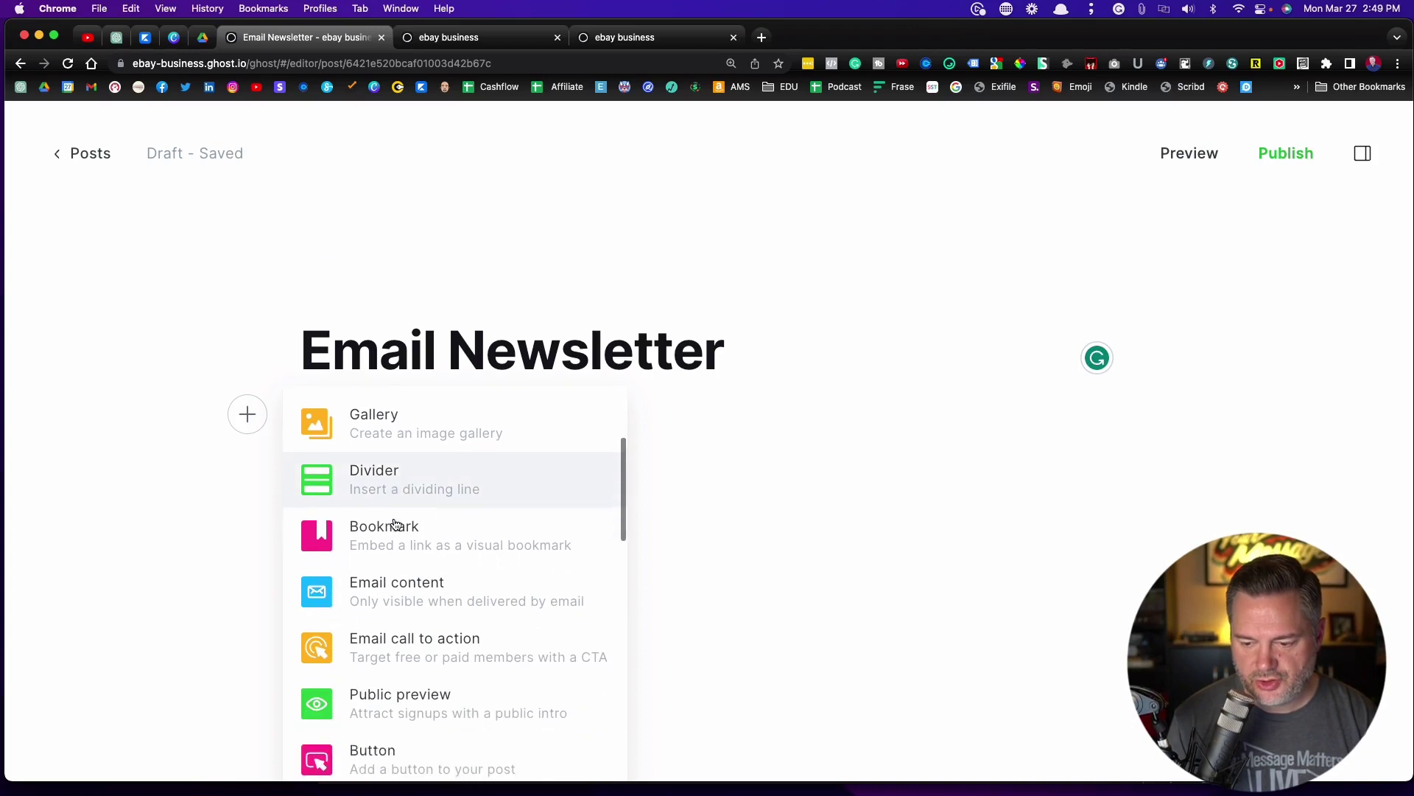
pyautogui.scroll(-1, 391, 554)
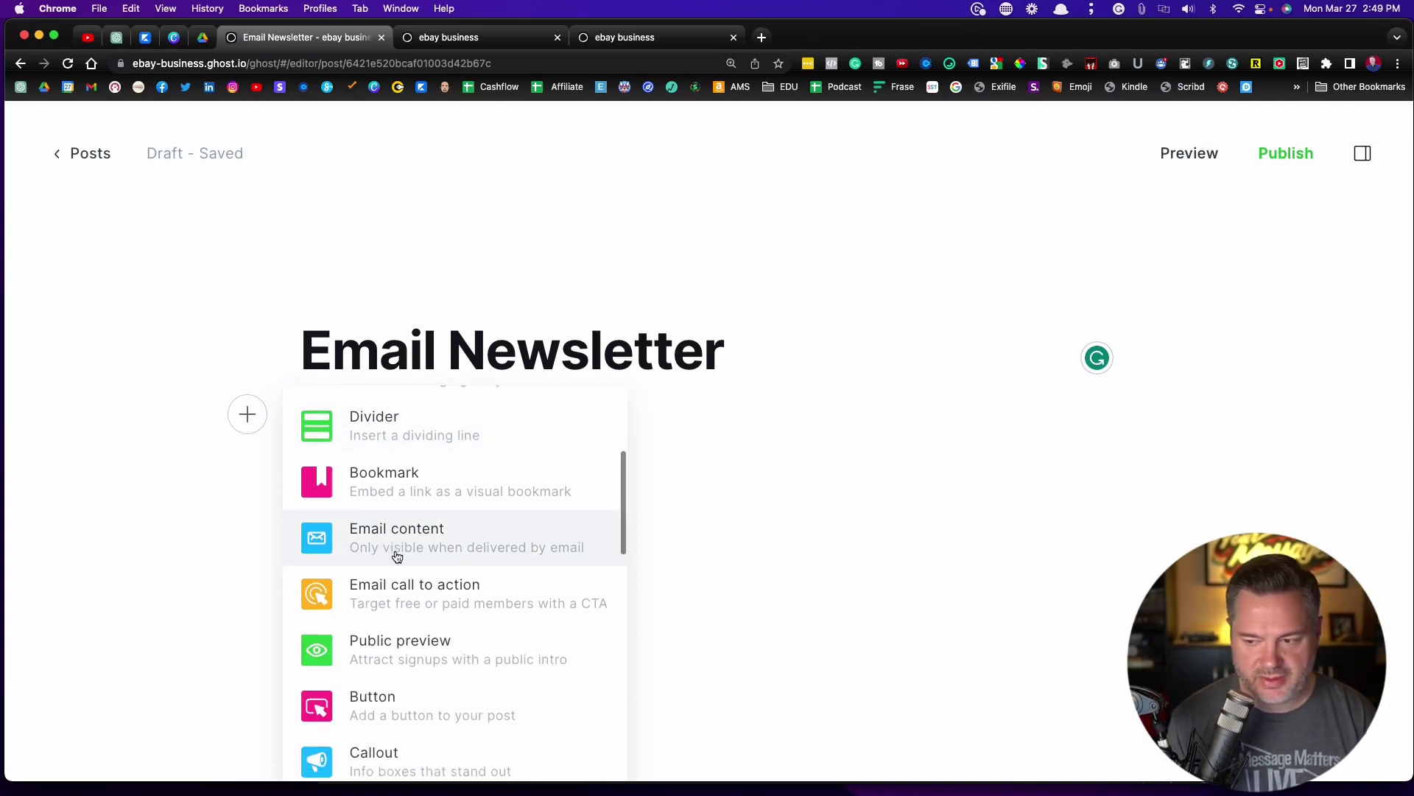
pyautogui.click(1397, 63)
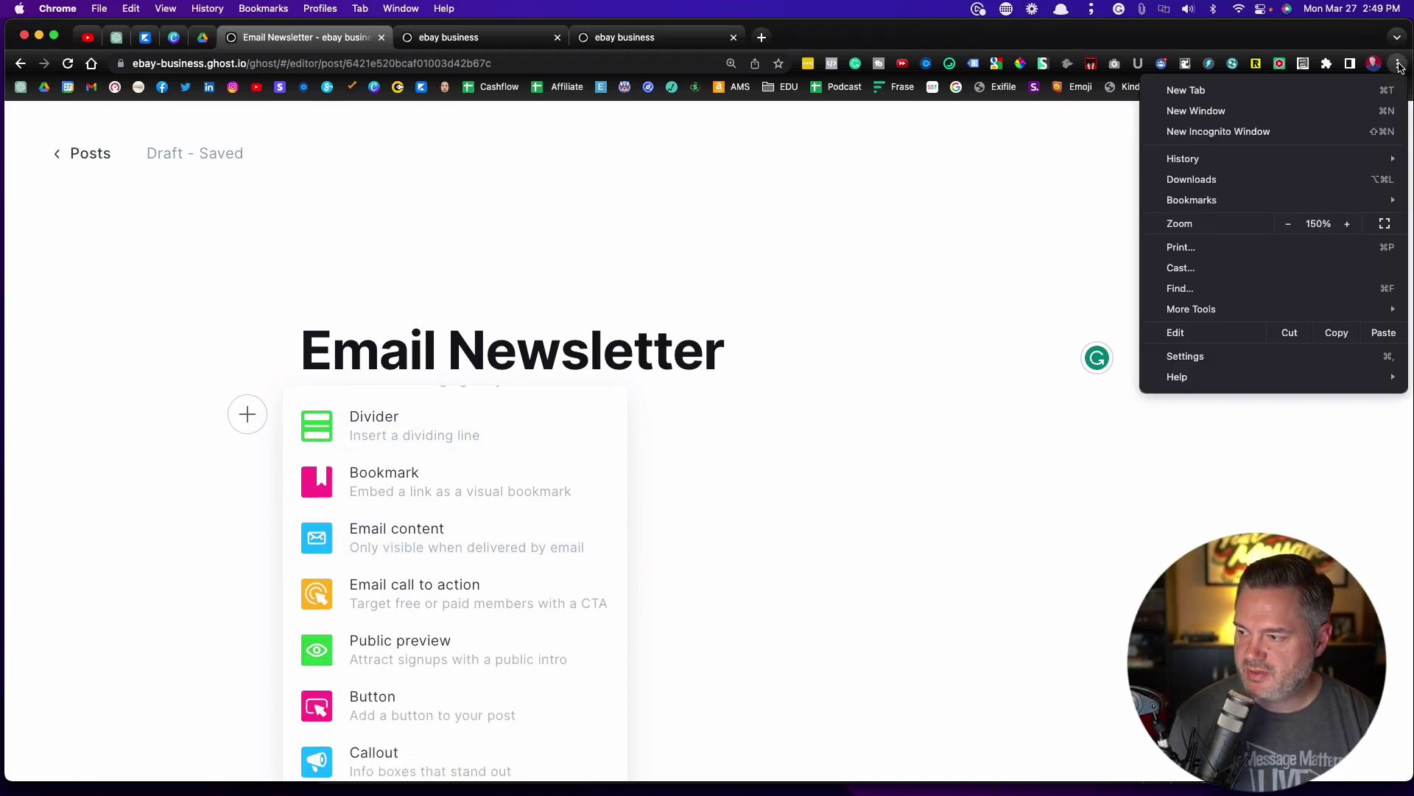
pyautogui.click(1347, 224)
pyautogui.click(1347, 224)
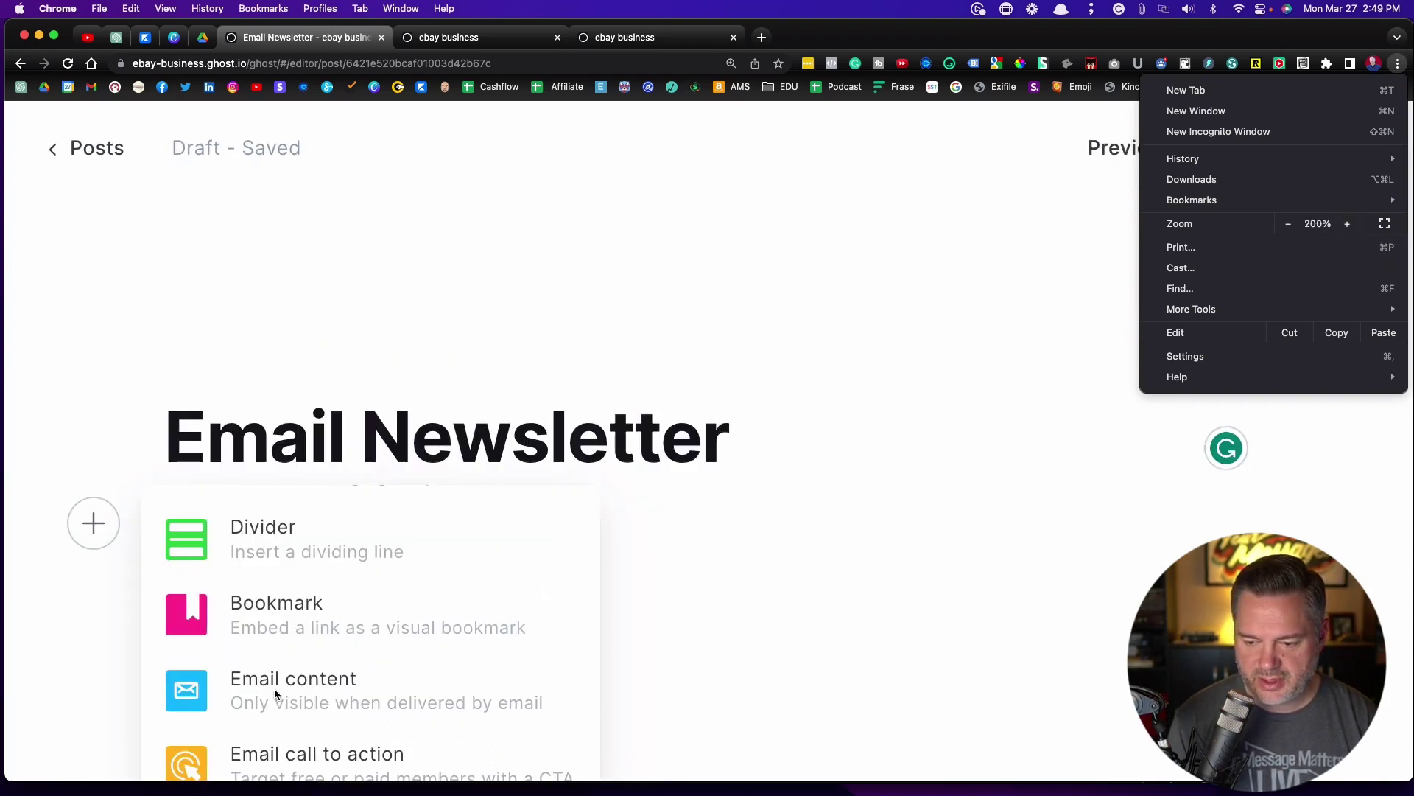
pyautogui.click(753, 646)
pyautogui.scroll(-5, 683, 615)
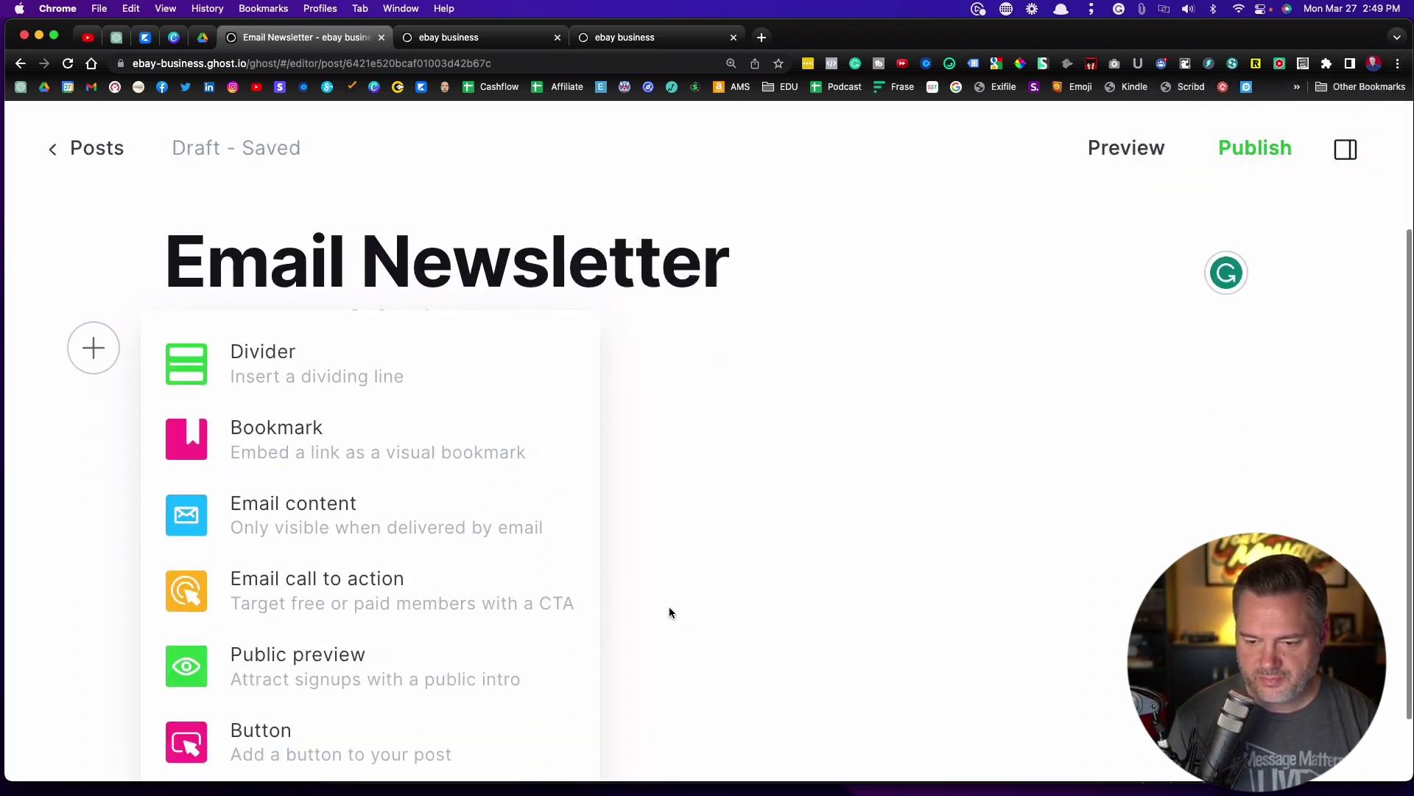
pyautogui.click(296, 524)
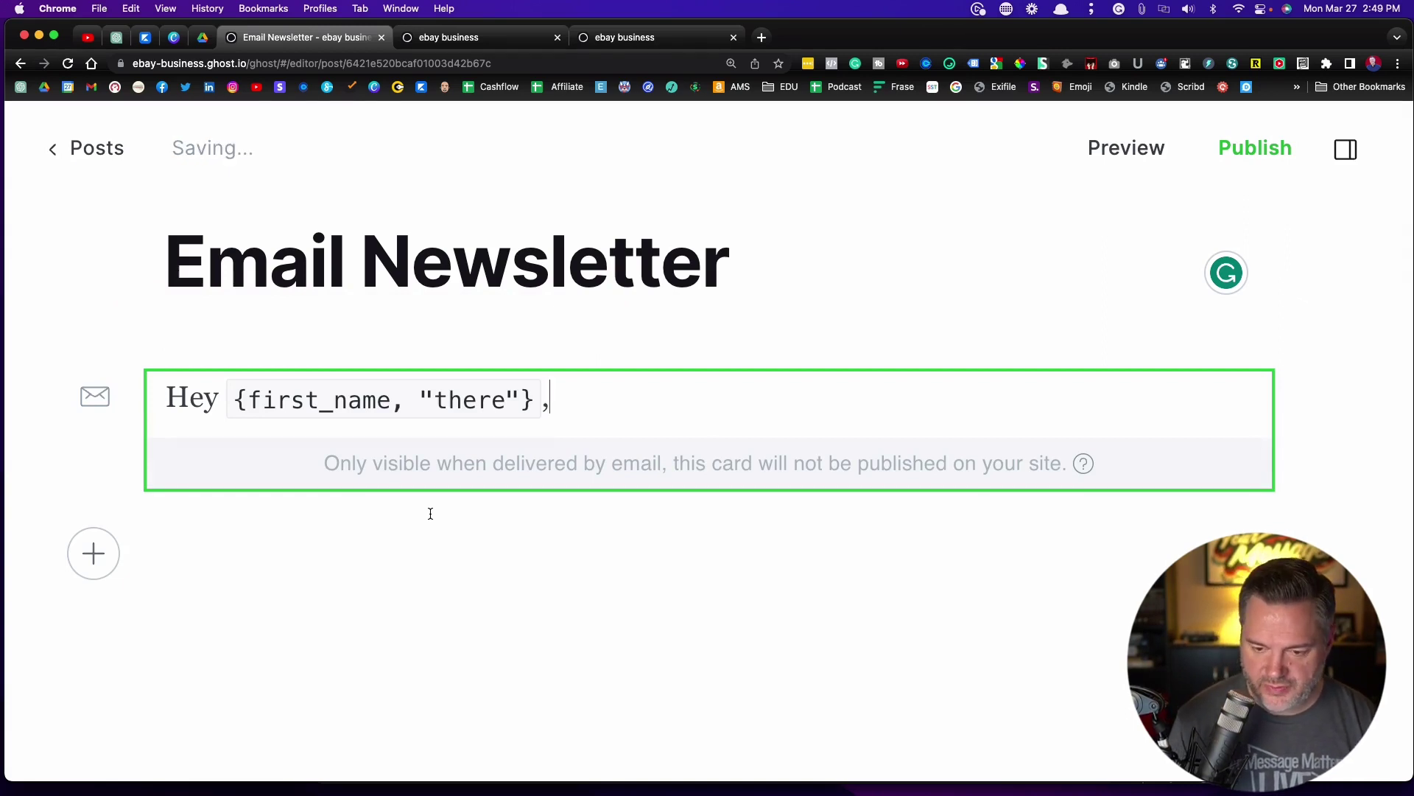
# - Add intro paragraphs 'I hope your having a great week.' and 'Here's this week's newsletter'
pyautogui.press('Return')
pyautogui.write('I hope your having')
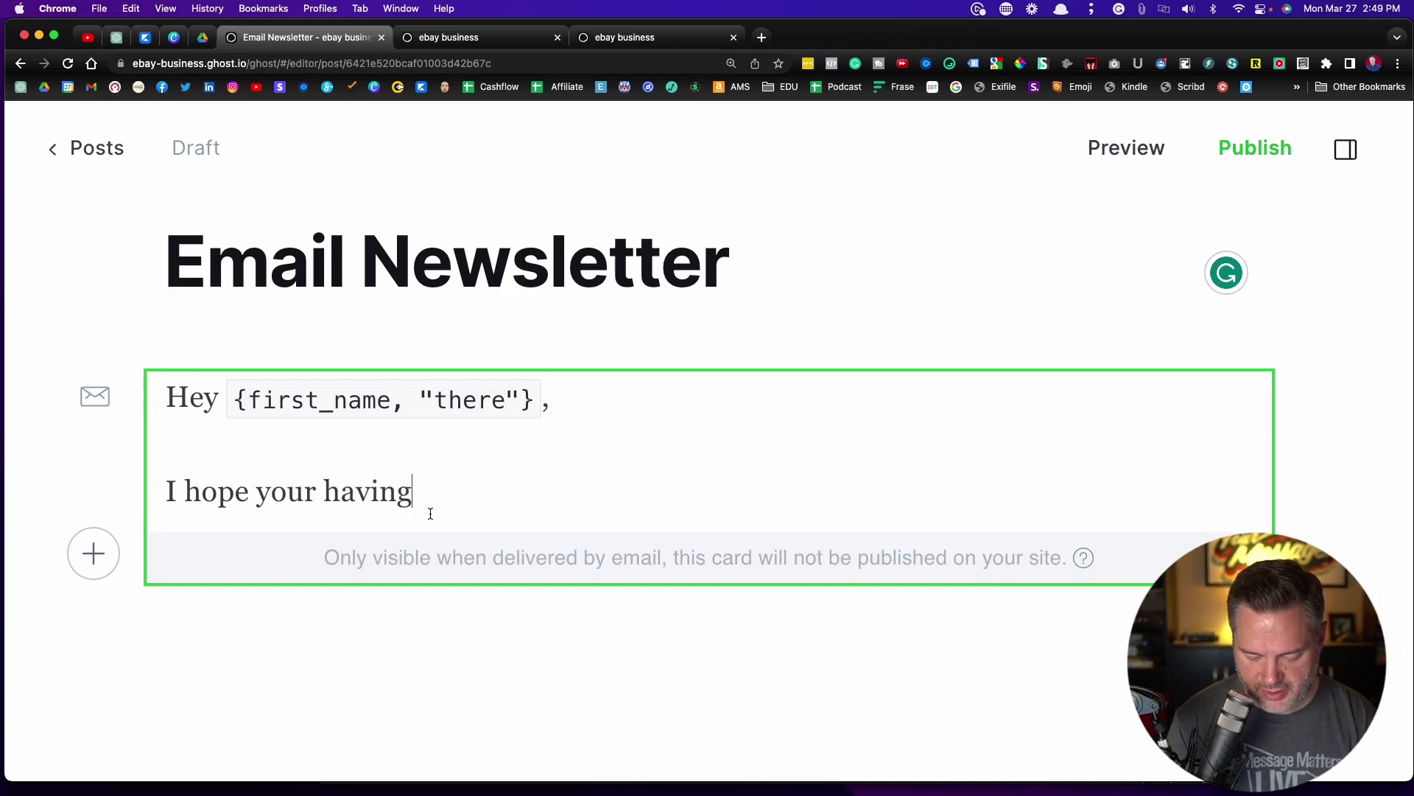
pyautogui.write(' a great week')
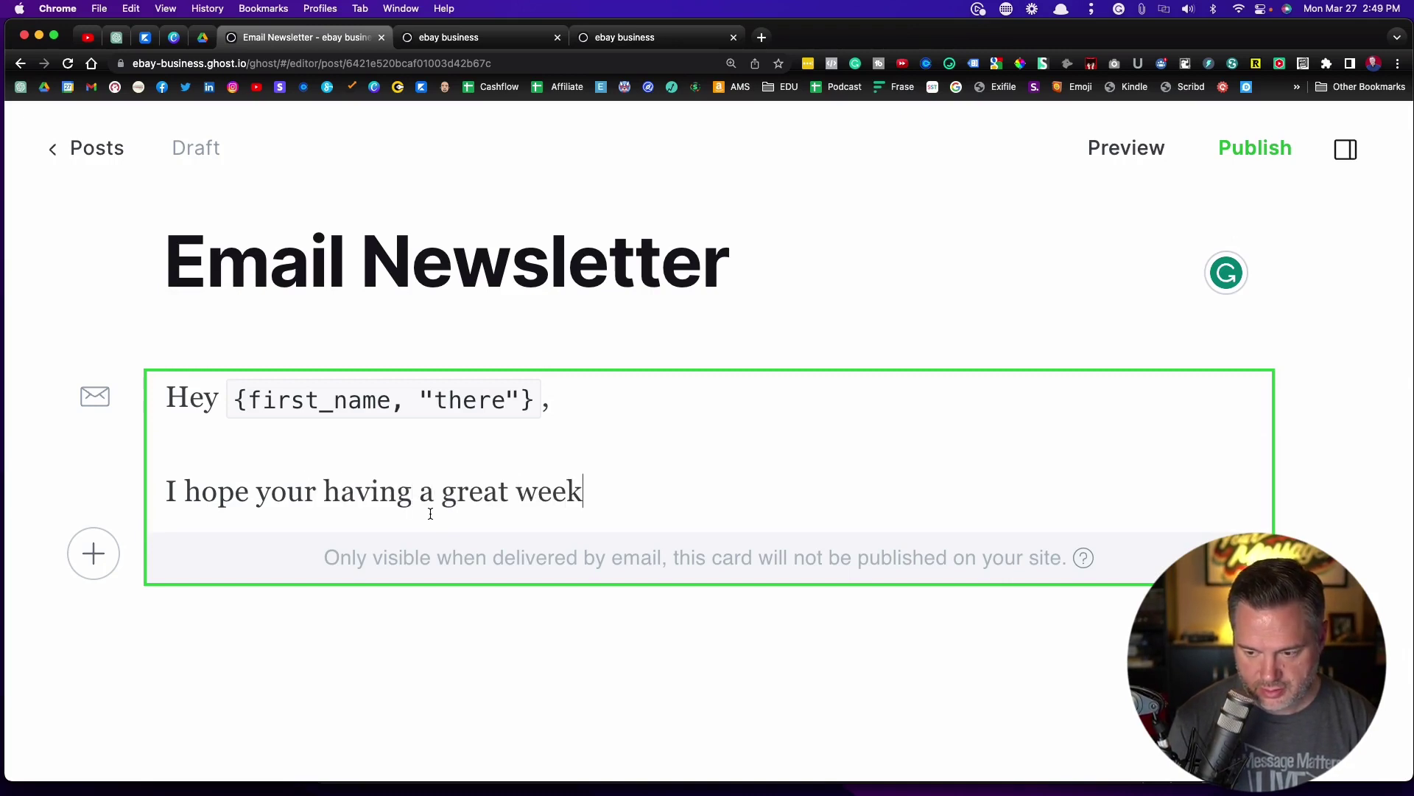
pyautogui.write('.')
pyautogui.press('Return')
pyautogui.write('Her')
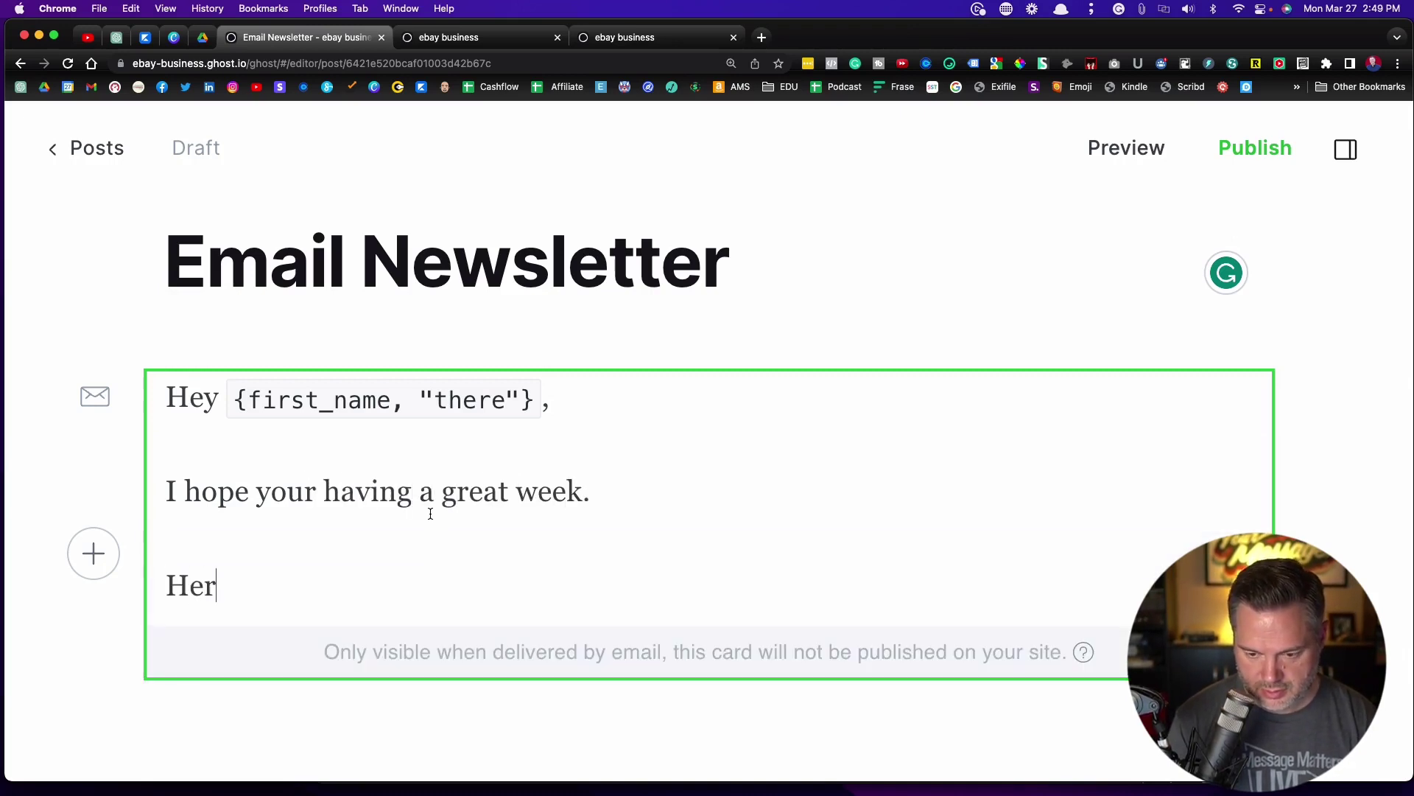
pyautogui.write("e's this")
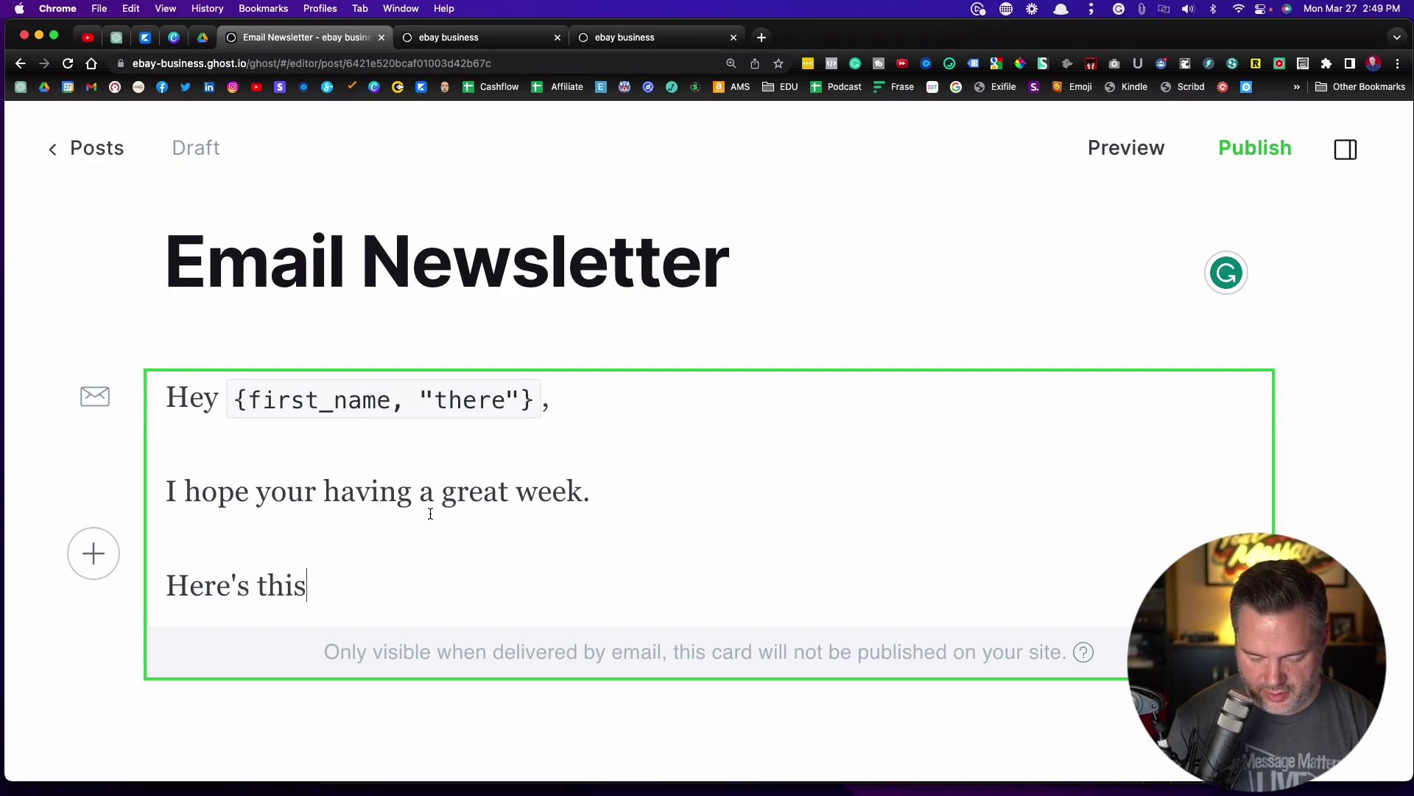
pyautogui.write(" week's ne")
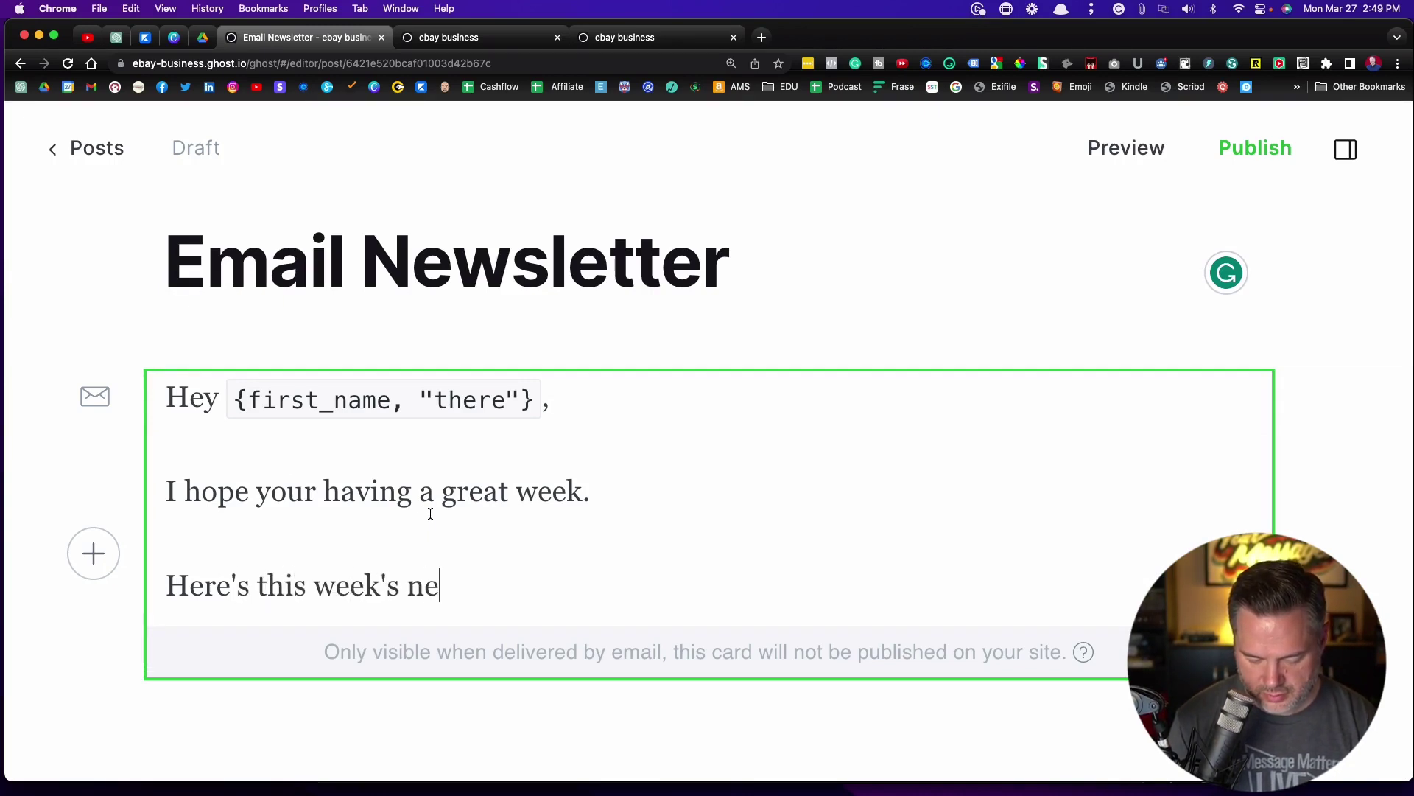
pyautogui.write('wsletter')
pyautogui.press('Return')
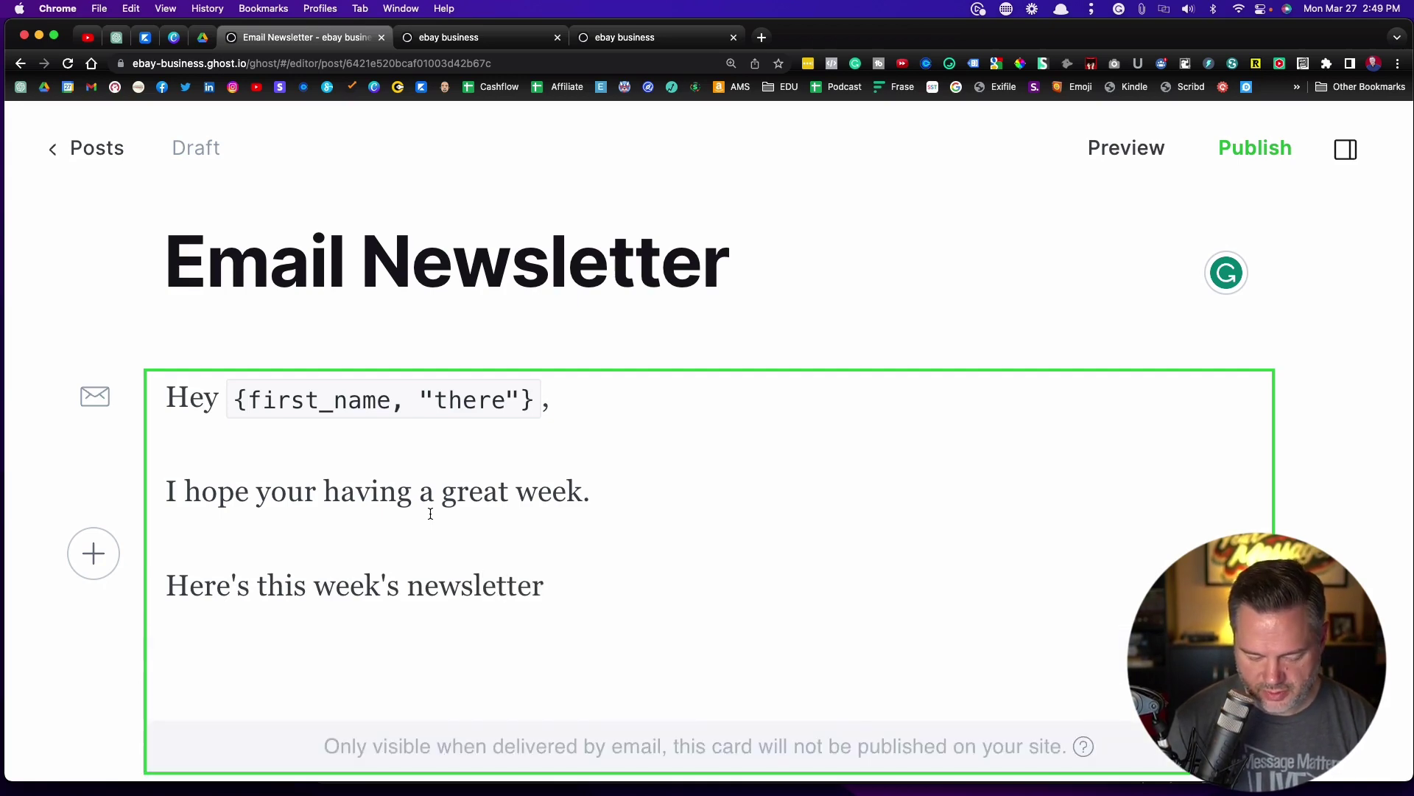
# - Paste the Lorem ipsum text and split it into paragraphs at Proin, Vestibulum and In non quam
pyautogui.press('super+v')
pyautogui.scroll(-4, 593, 441)
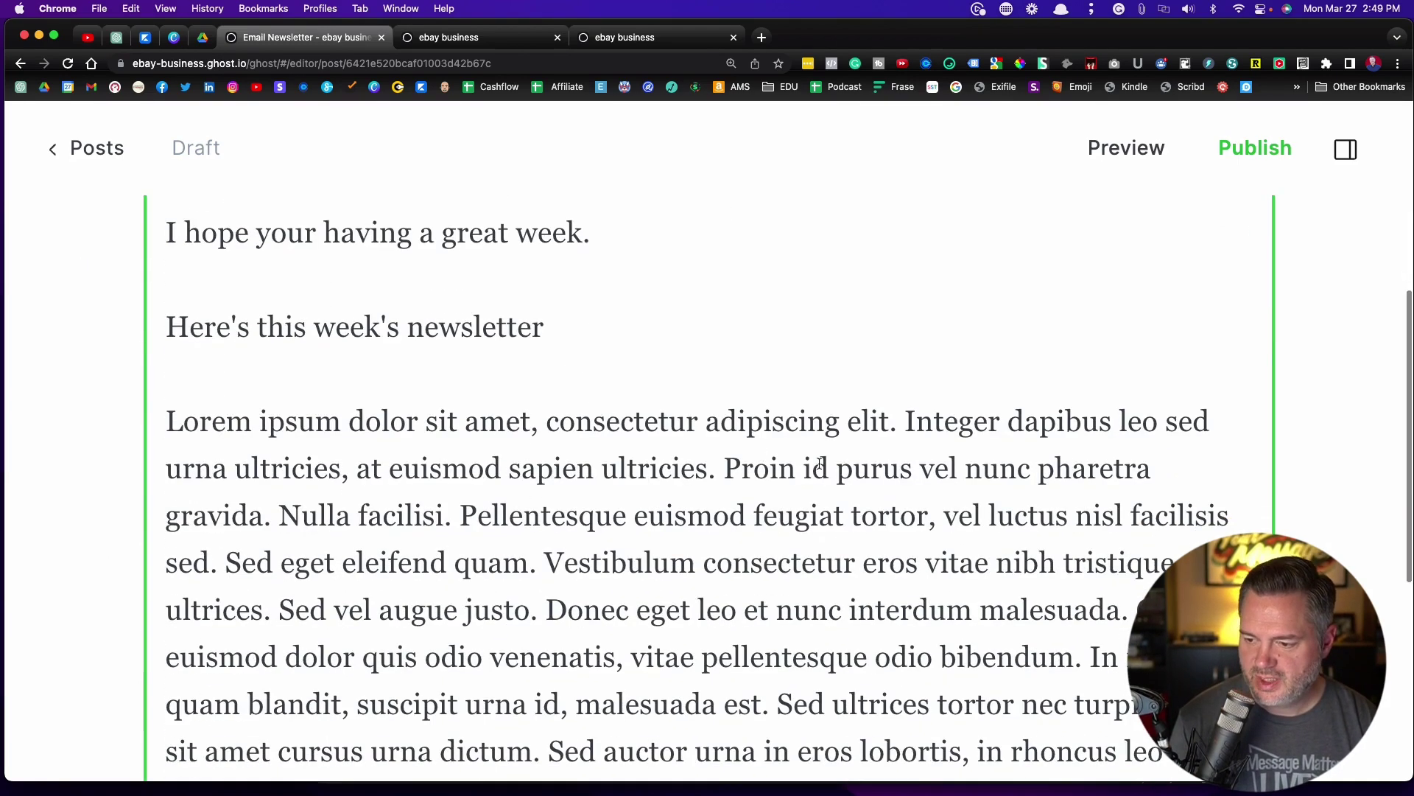
pyautogui.click(723, 469)
pyautogui.press('Return')
pyautogui.click(1032, 615)
pyautogui.press('Return')
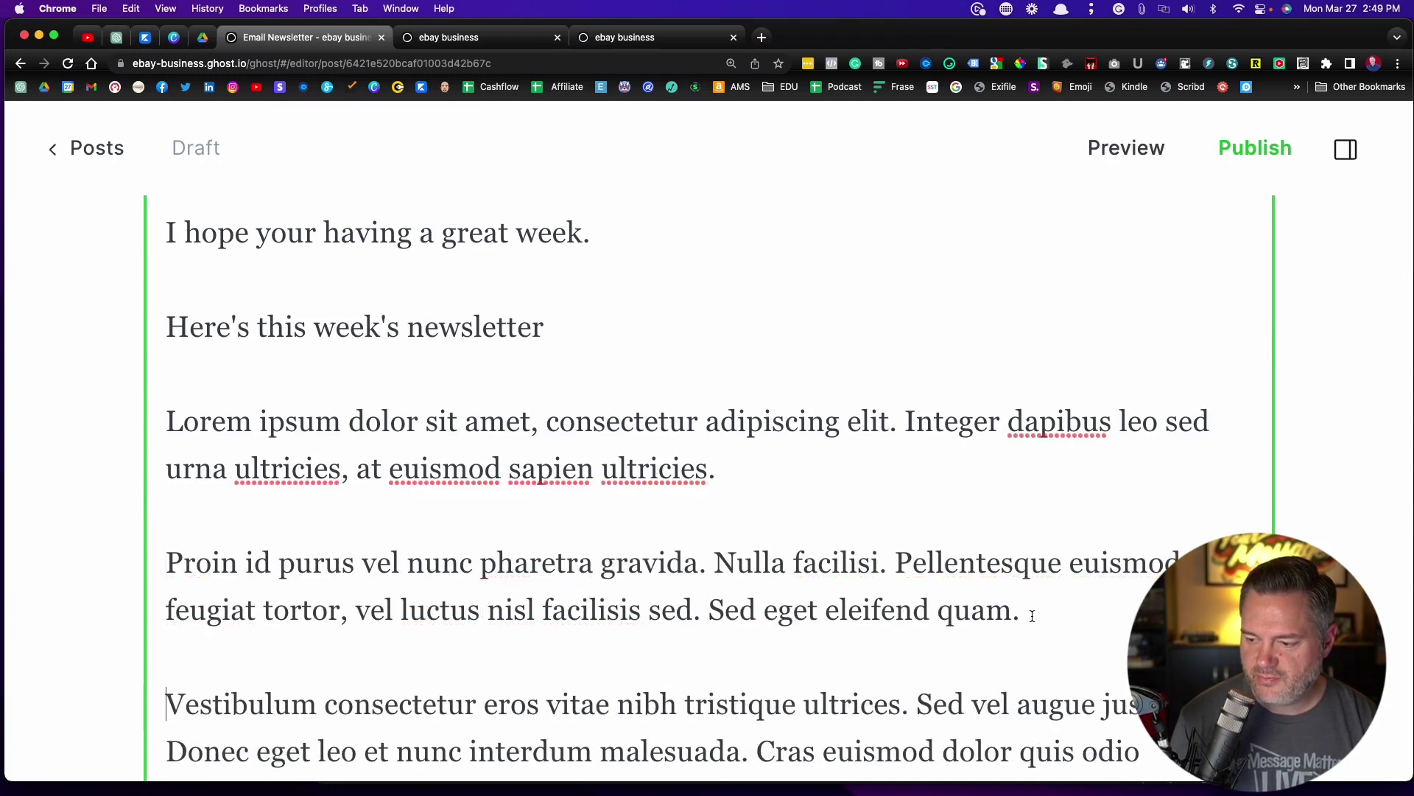
pyautogui.scroll(-5, 1032, 615)
pyautogui.click(766, 504)
pyautogui.press('Return')
pyautogui.scroll(-3, 589, 543)
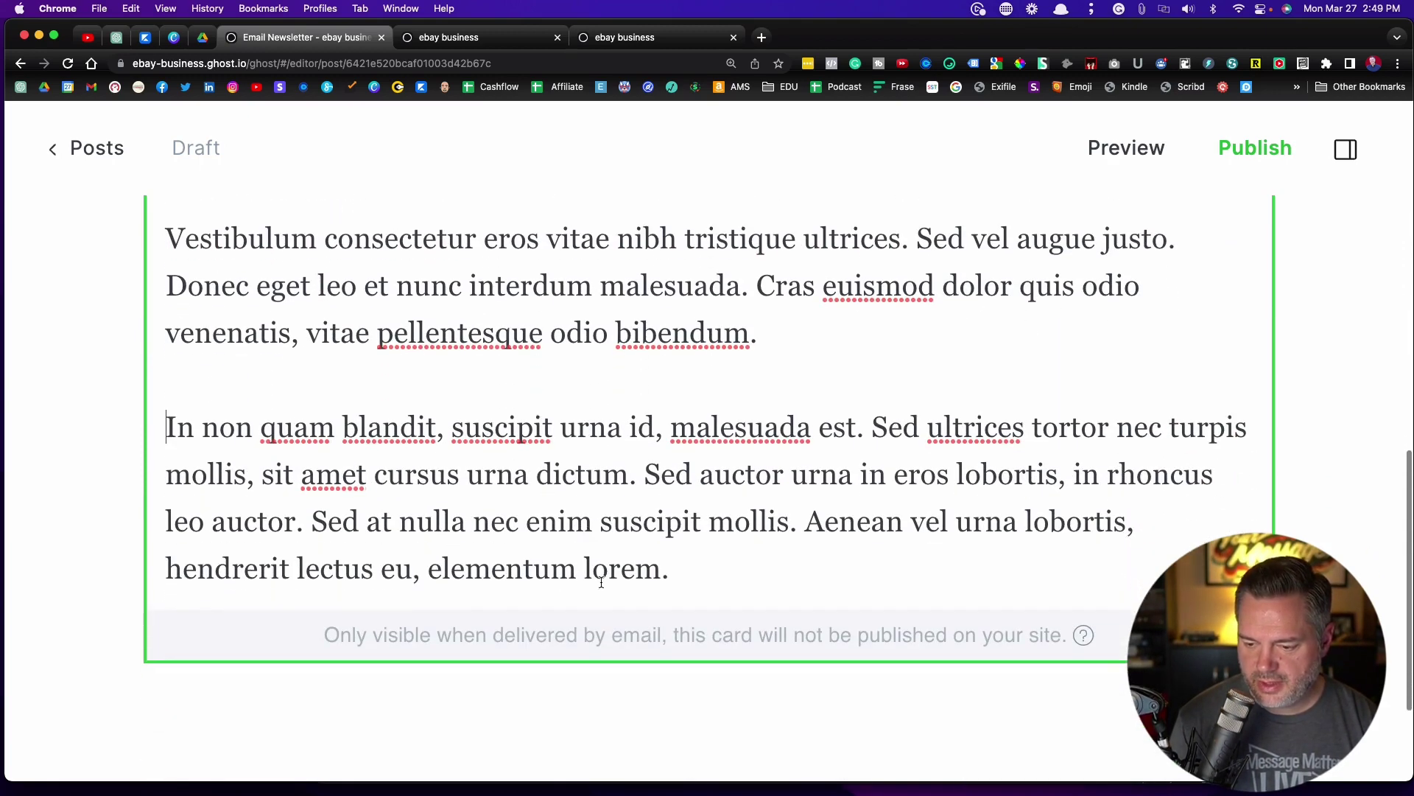
# - End the card with the sign-off 'Your Message Matters!' and the sender's name
pyautogui.click(683, 575)
pyautogui.press('Return')
pyautogui.write('Your Message Matters!')
pyautogui.press('Return')
pyautogui.write('Jonathan')
pyautogui.scroll(-1, 825, 430)
pyautogui.scroll(-2, 817, 413)
pyautogui.scroll(15, 817, 406)
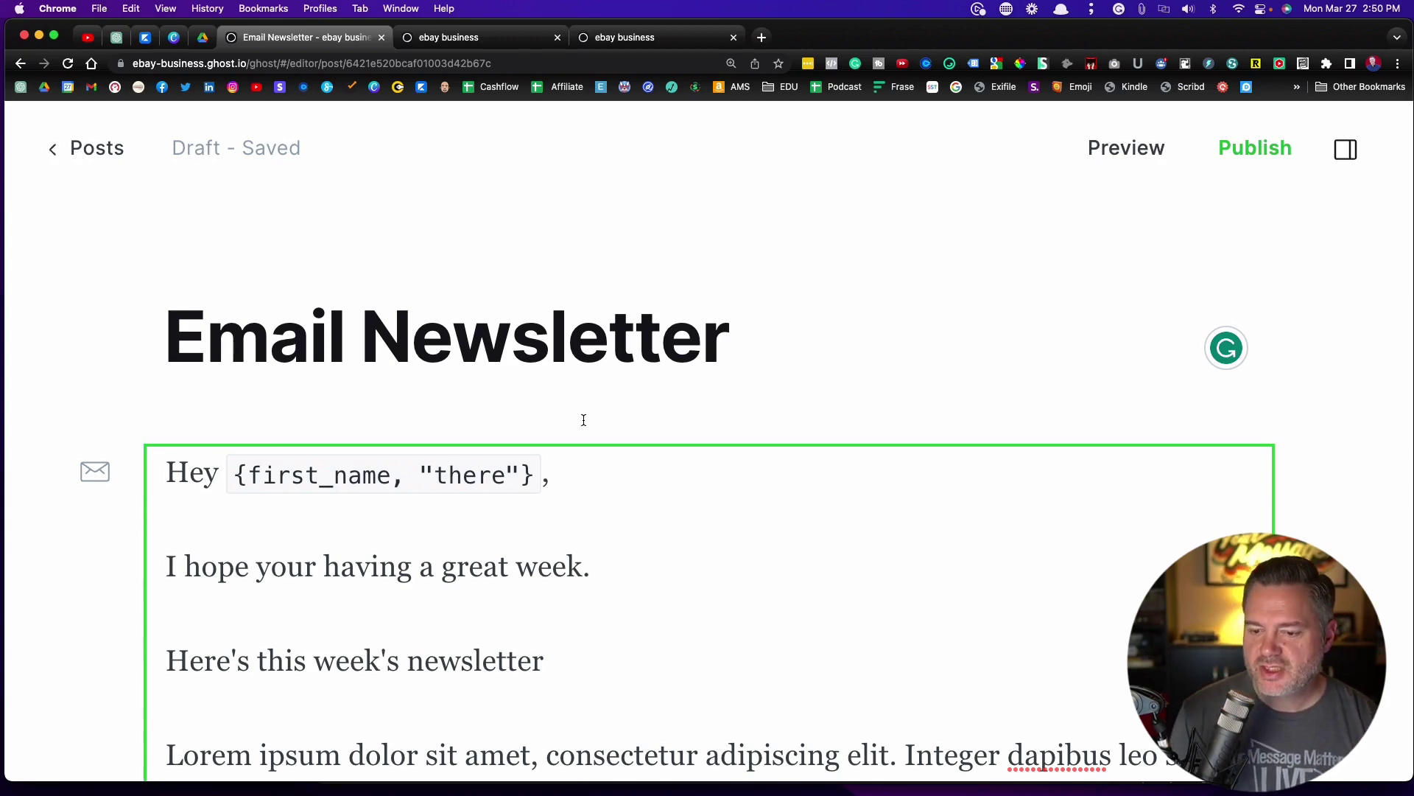
pyautogui.scroll(-10, 583, 434)
pyautogui.scroll(11, 583, 449)
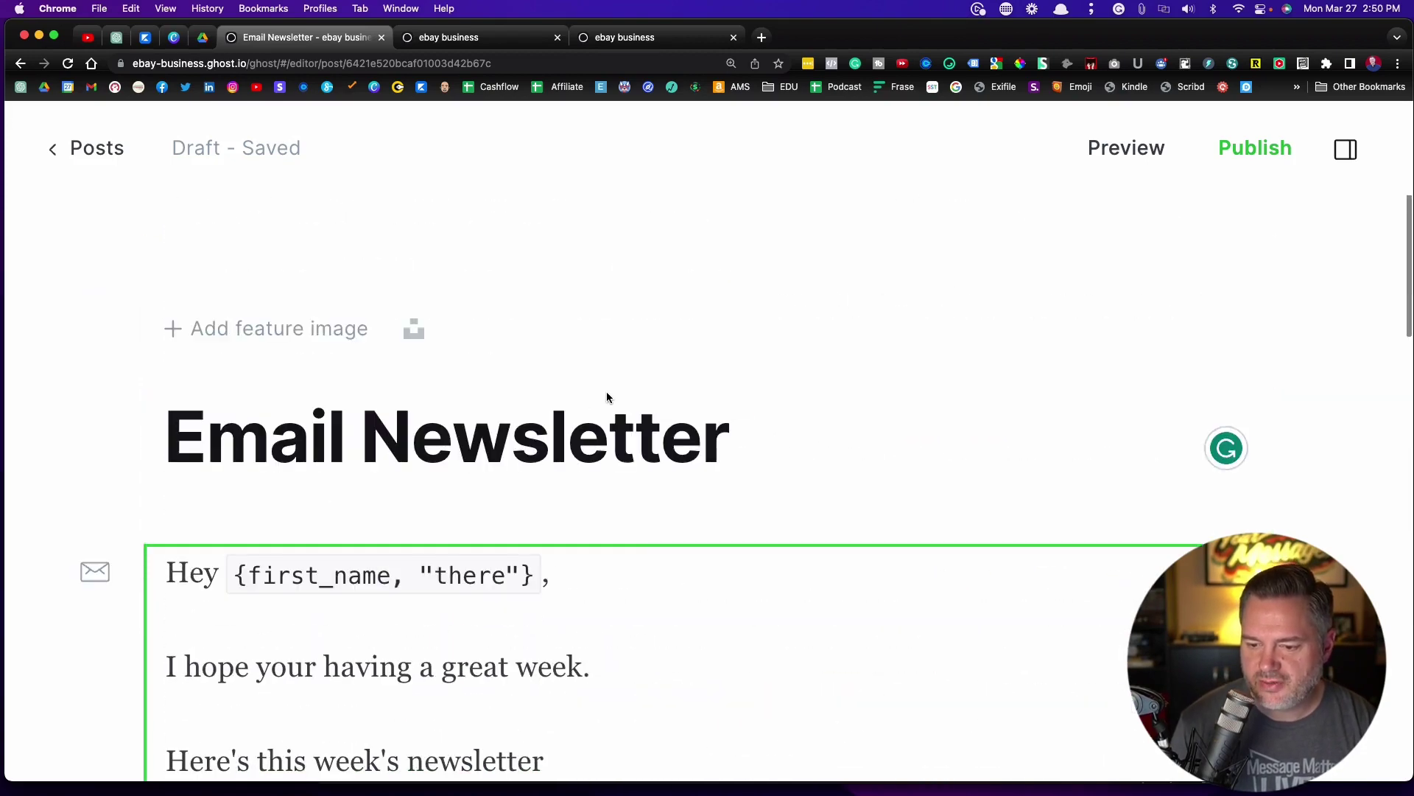
pyautogui.scroll(-3, 611, 387)
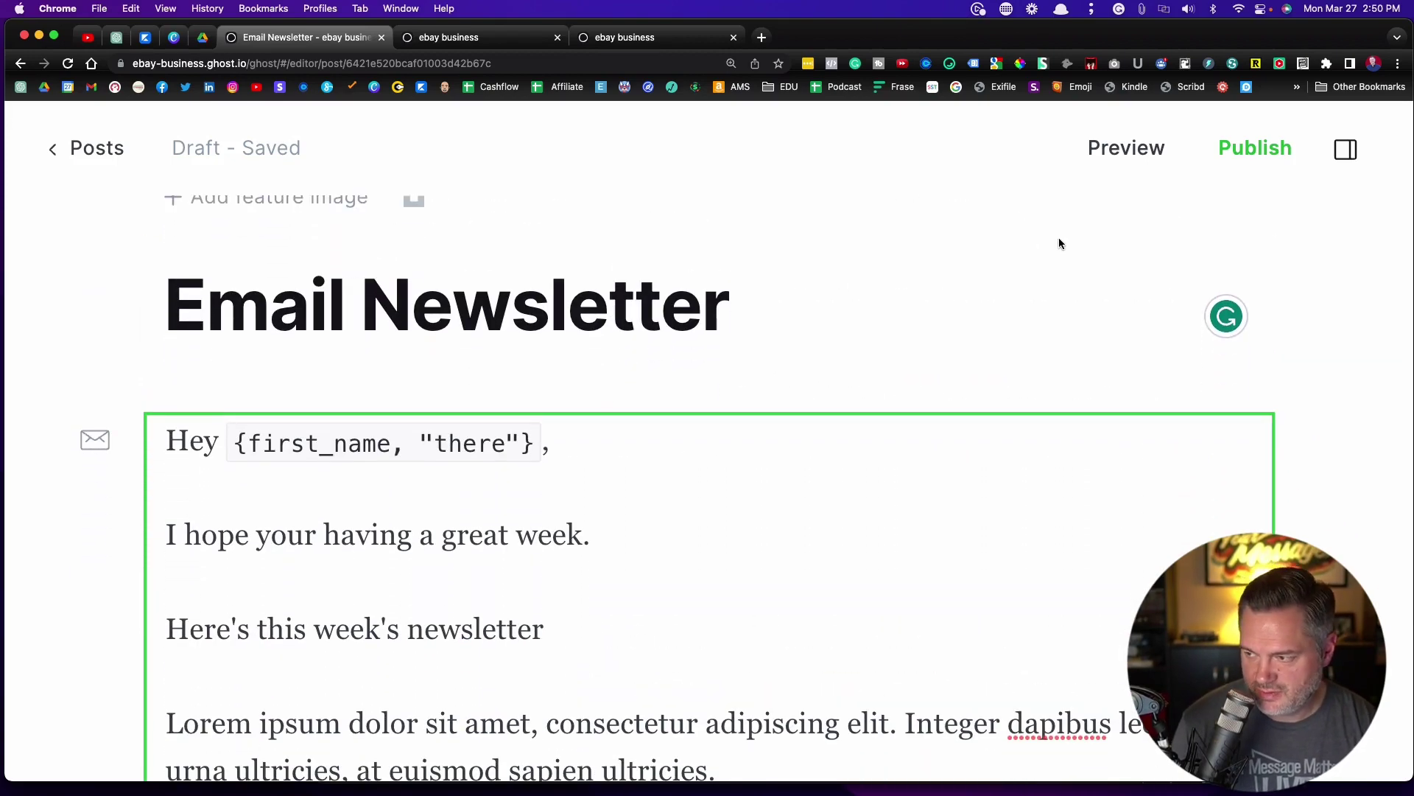
# - Set the post's publish delivery to Email only and show its 1 free subscriber recipient
pyautogui.click(1242, 156)
pyautogui.scroll(-2, 795, 313)
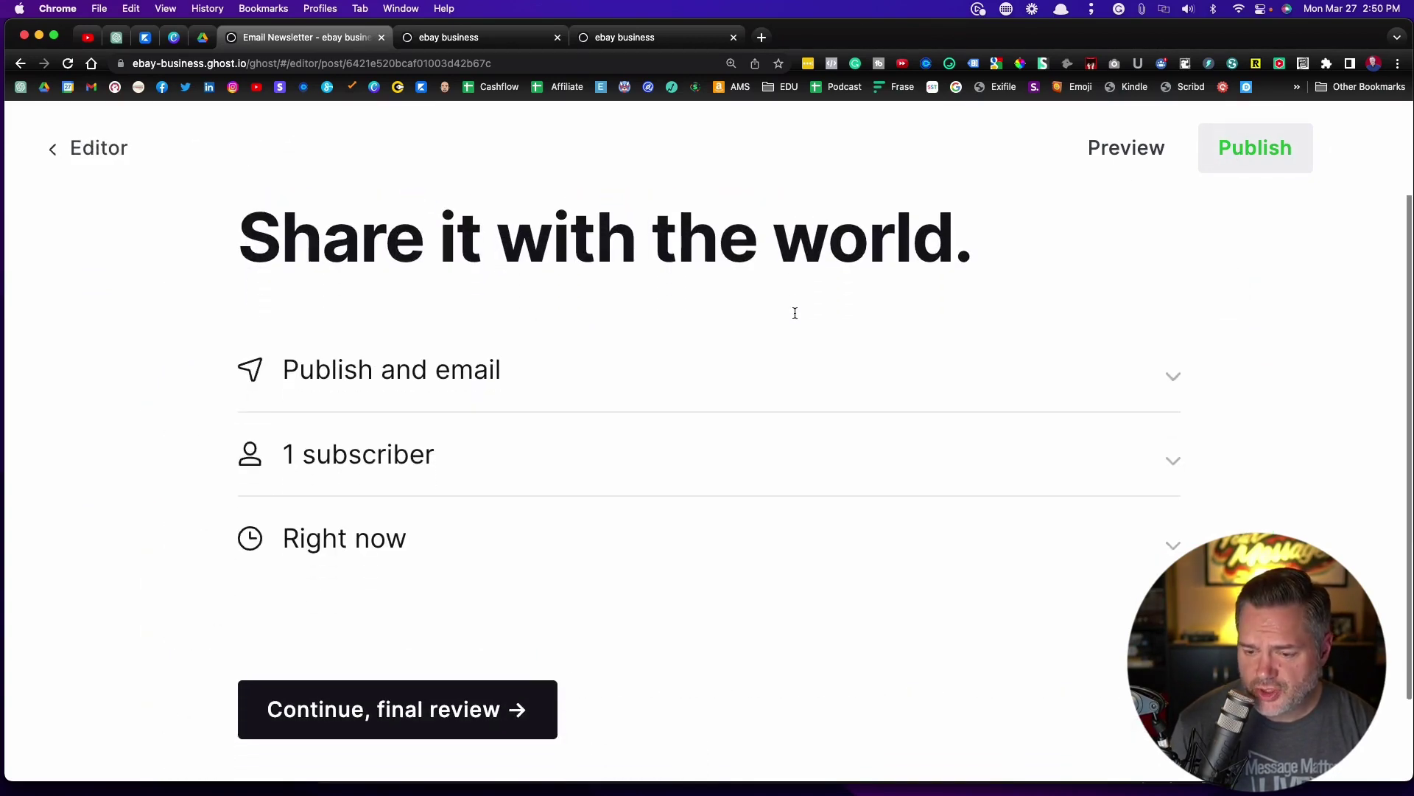
pyautogui.click(475, 376)
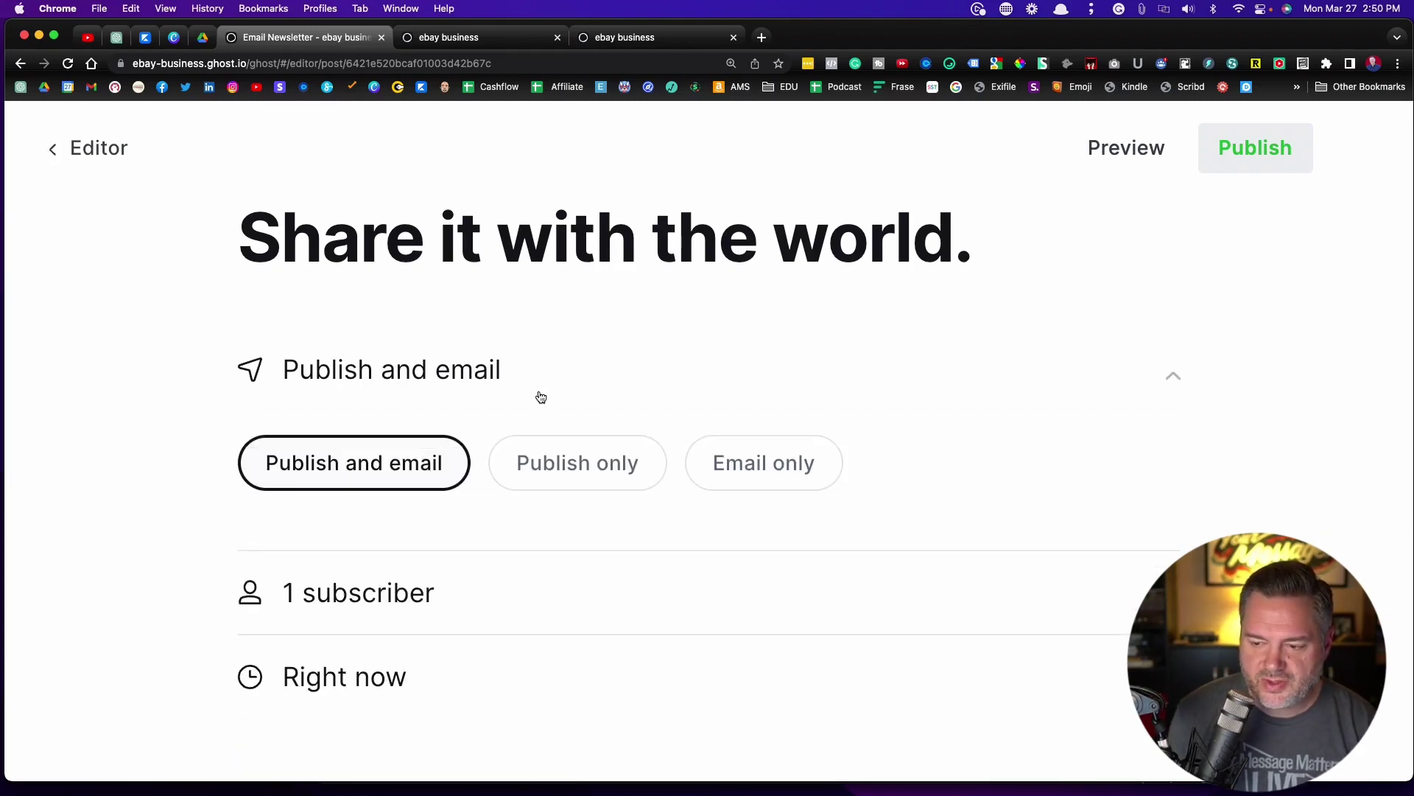
pyautogui.click(744, 463)
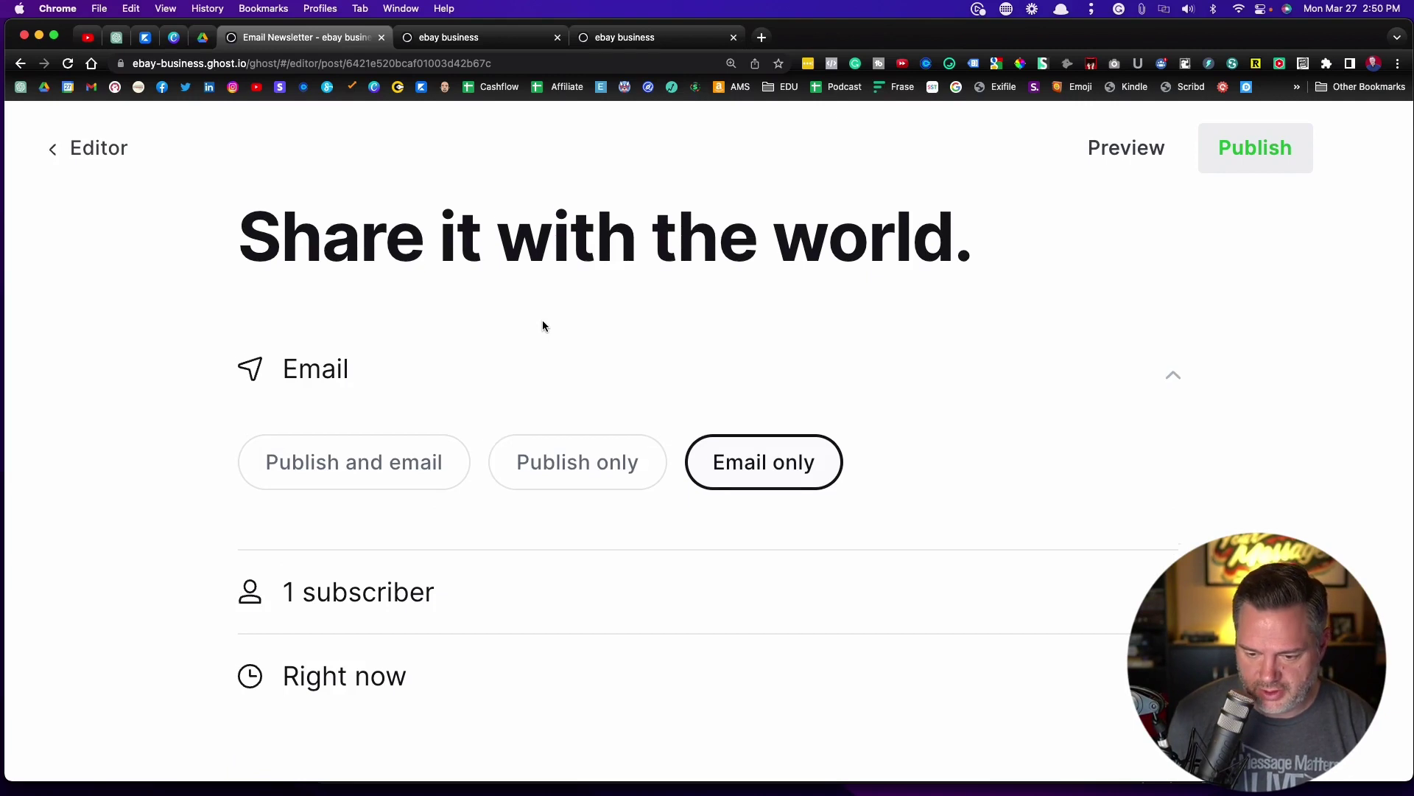
pyautogui.scroll(-3, 542, 325)
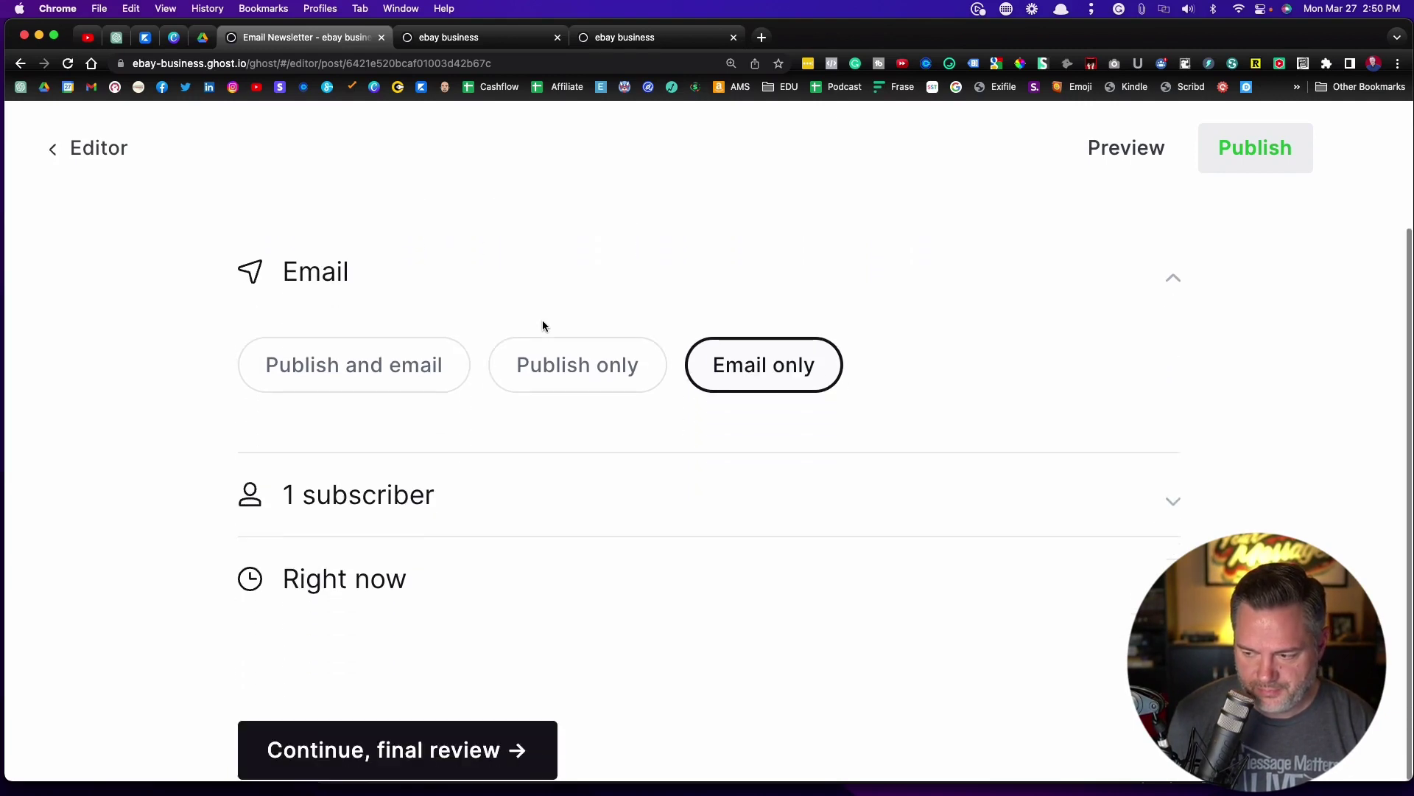
pyautogui.click(358, 498)
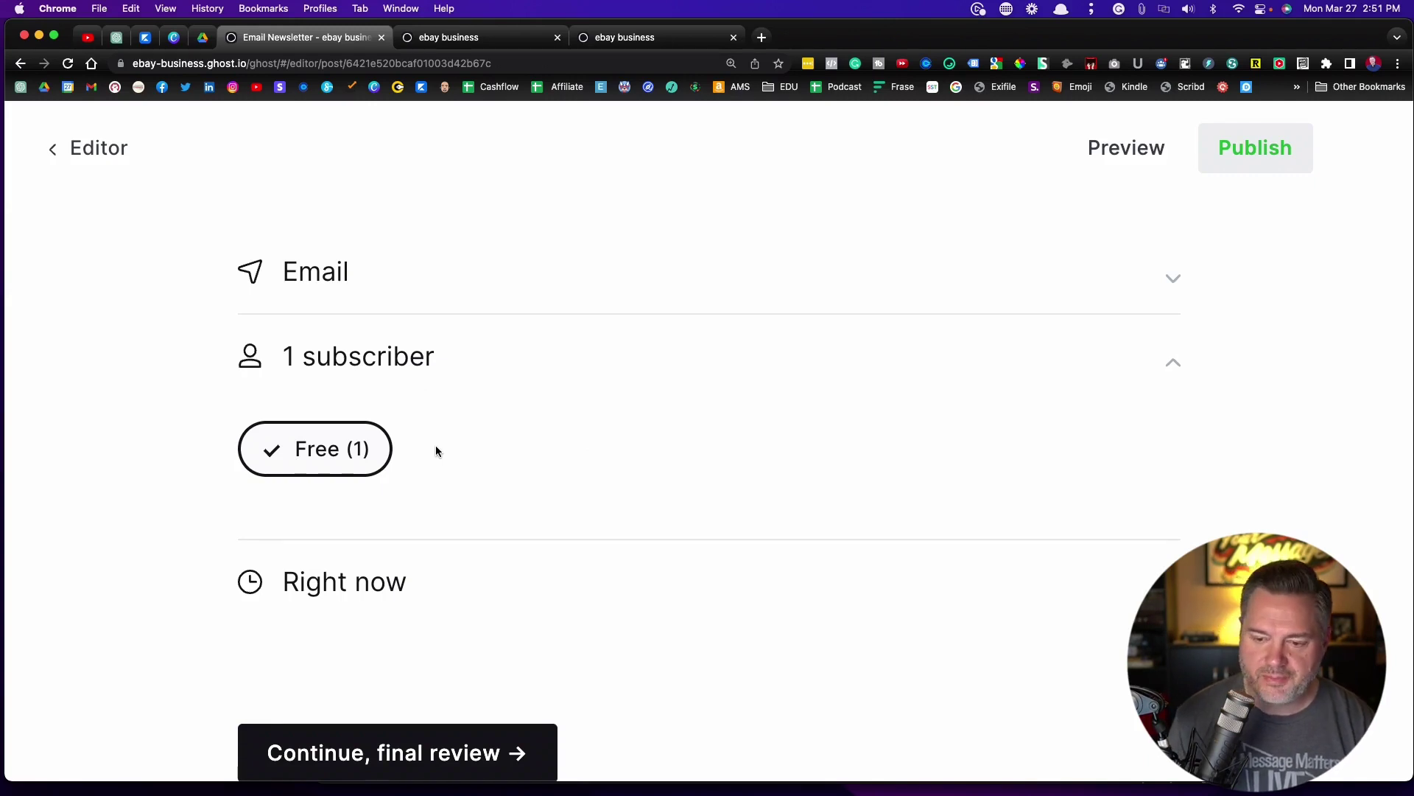
# - Keep the email sending right now rather than scheduled, and continue to the final review
pyautogui.click(347, 583)
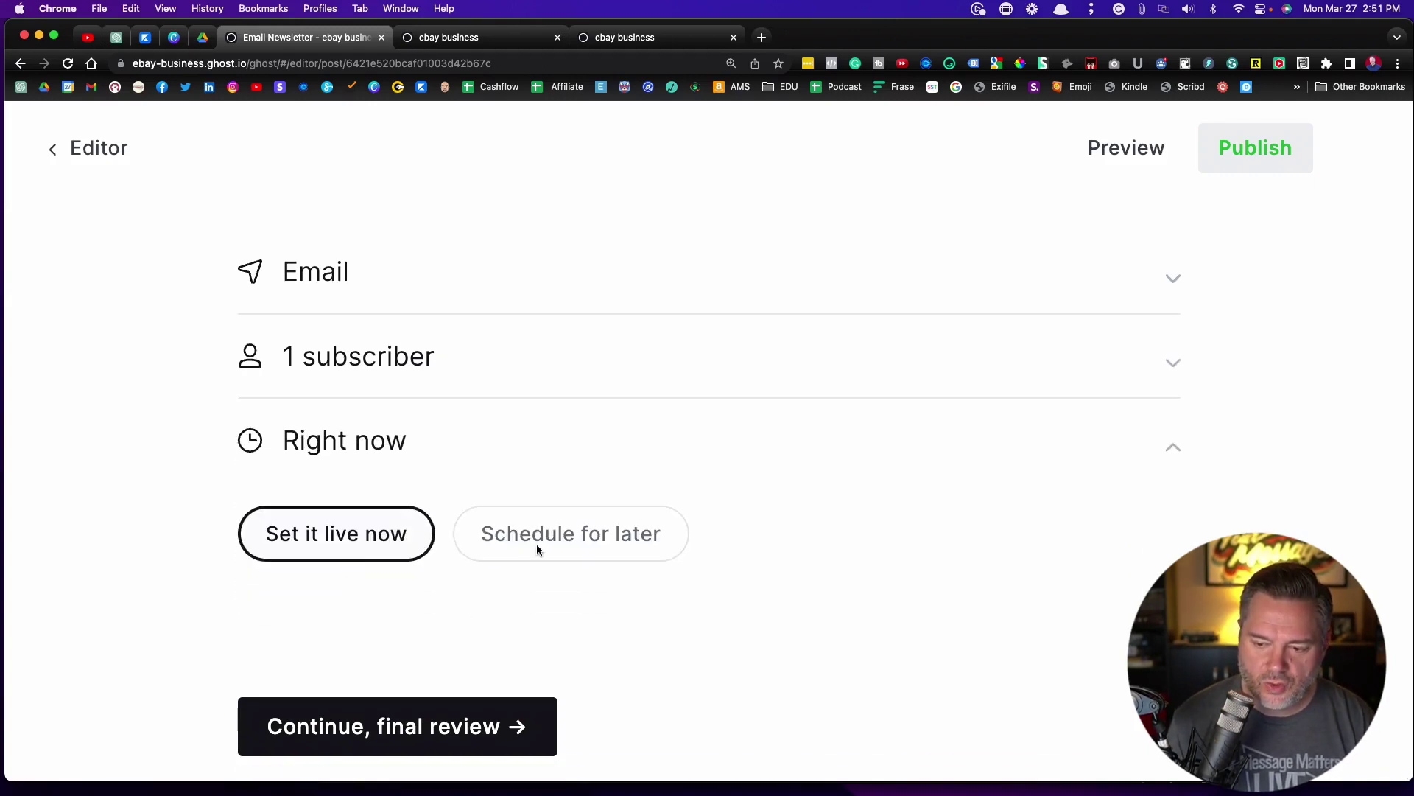
pyautogui.click(556, 551)
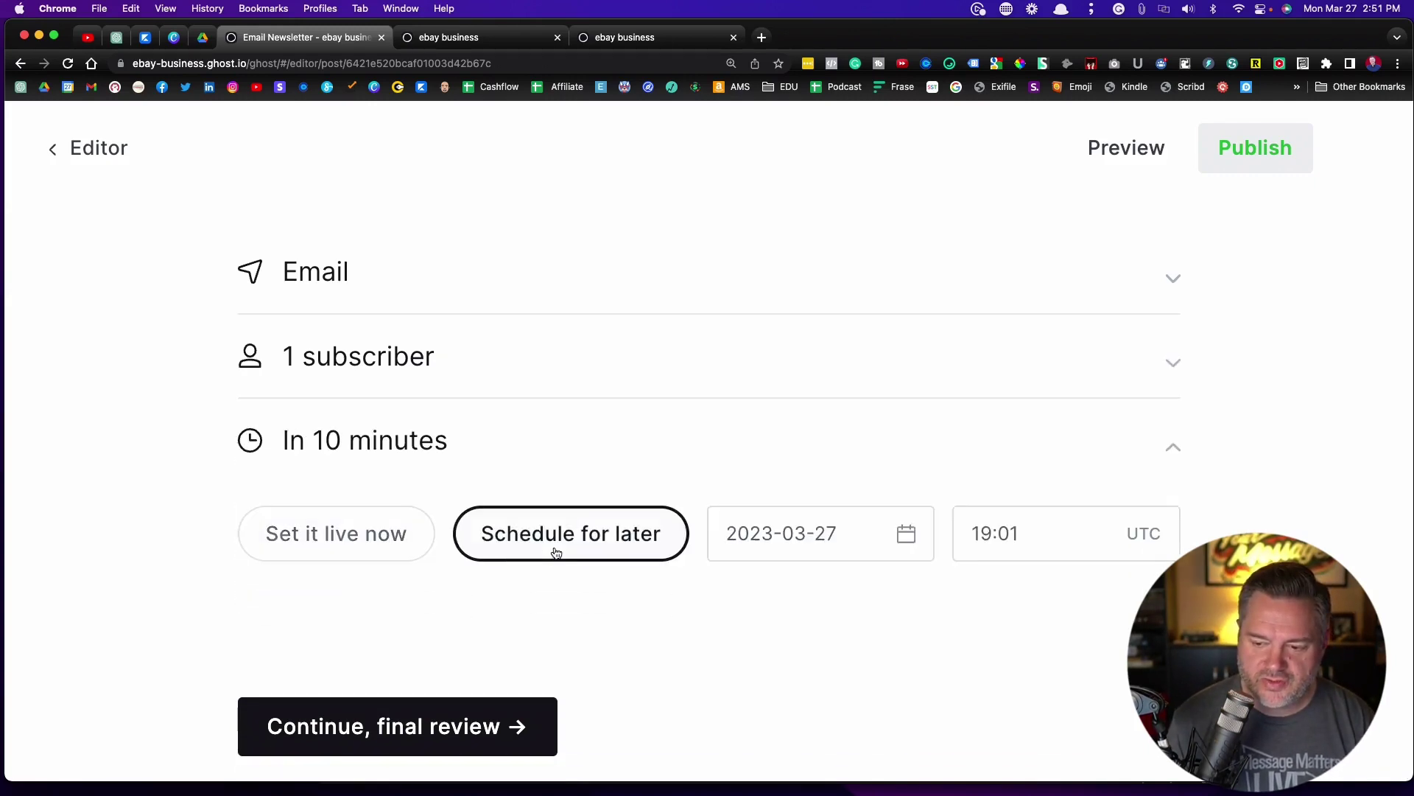
pyautogui.click(370, 538)
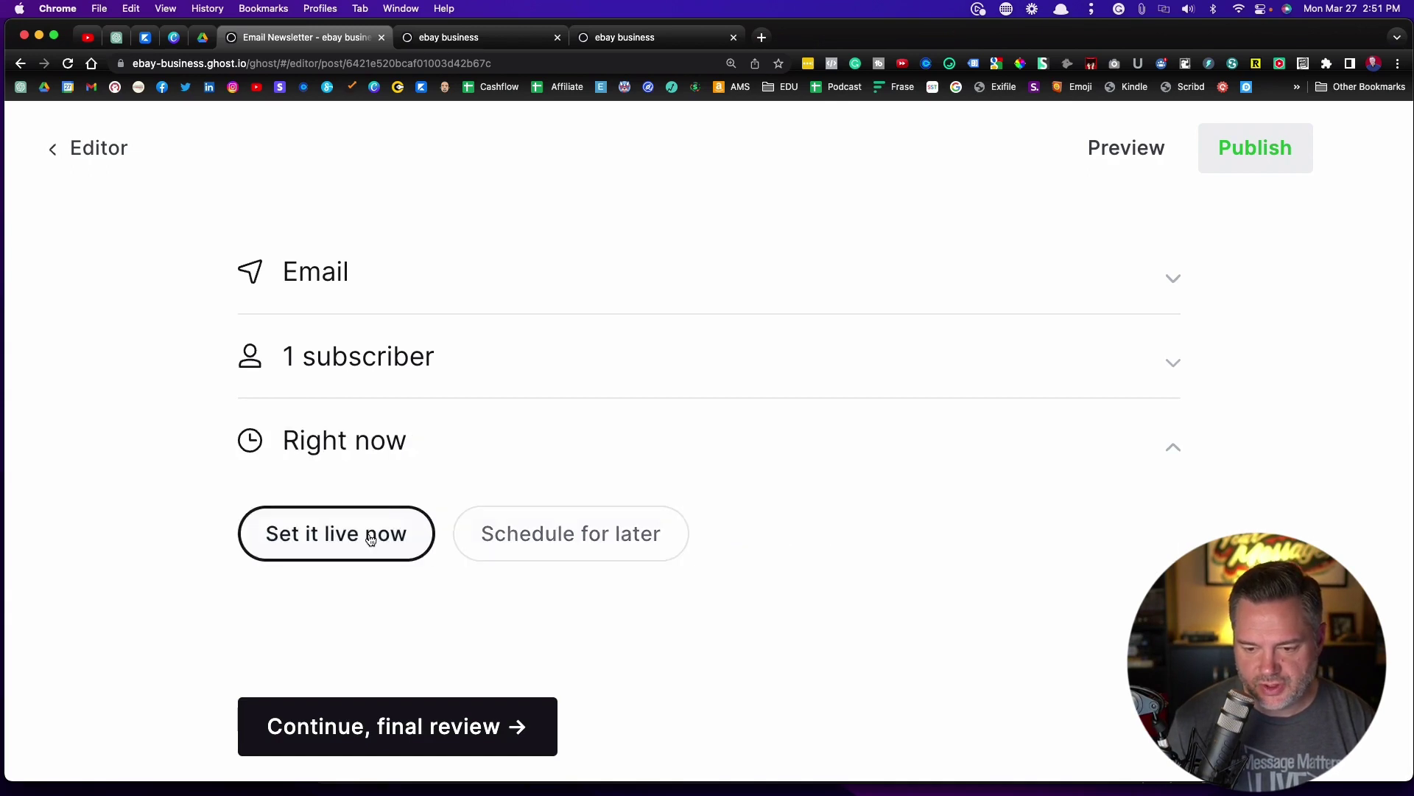
pyautogui.click(369, 737)
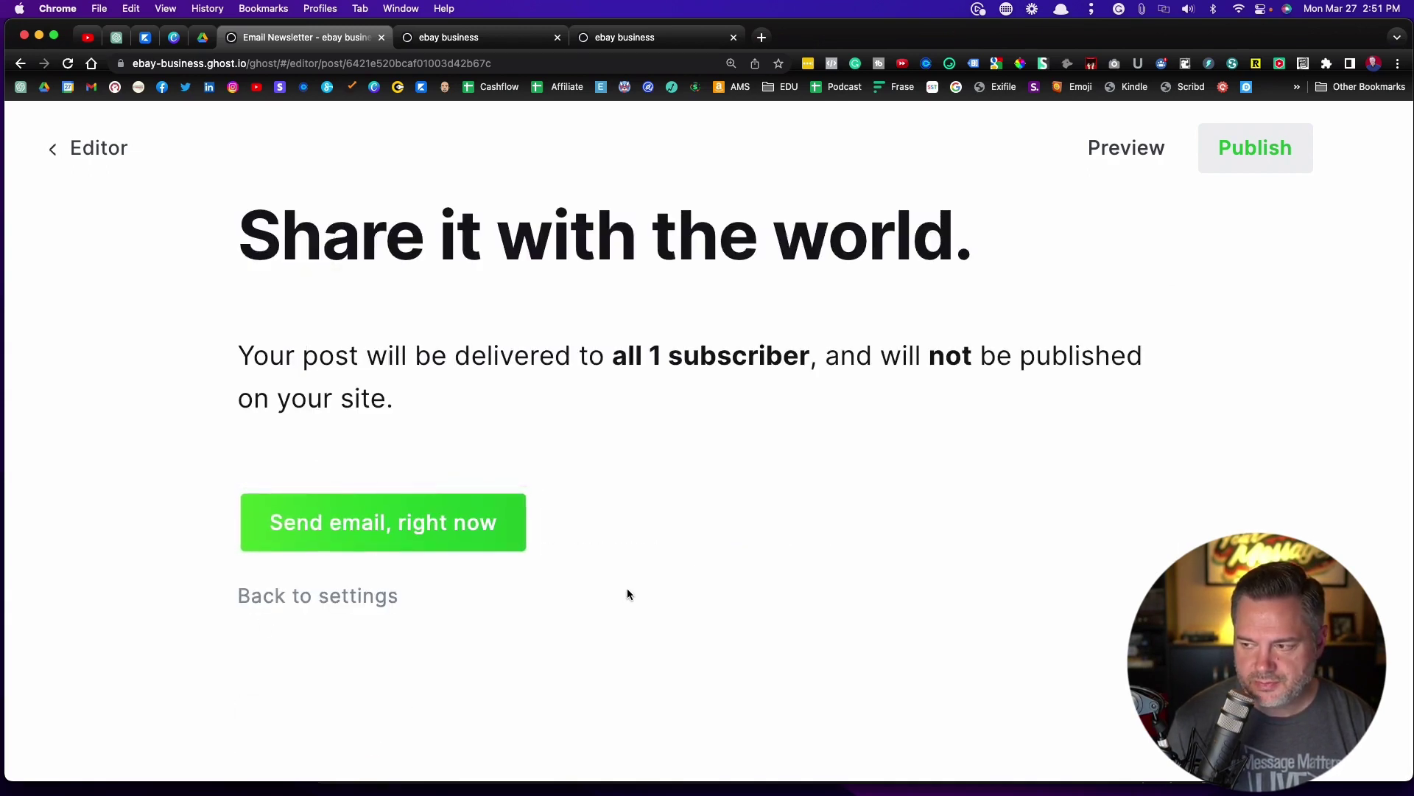
# - Open the desktop web preview of the Email Newsletter post and scroll through it
pyautogui.click(1125, 161)
pyautogui.scroll(-6, 990, 455)
pyautogui.scroll(-3, 990, 456)
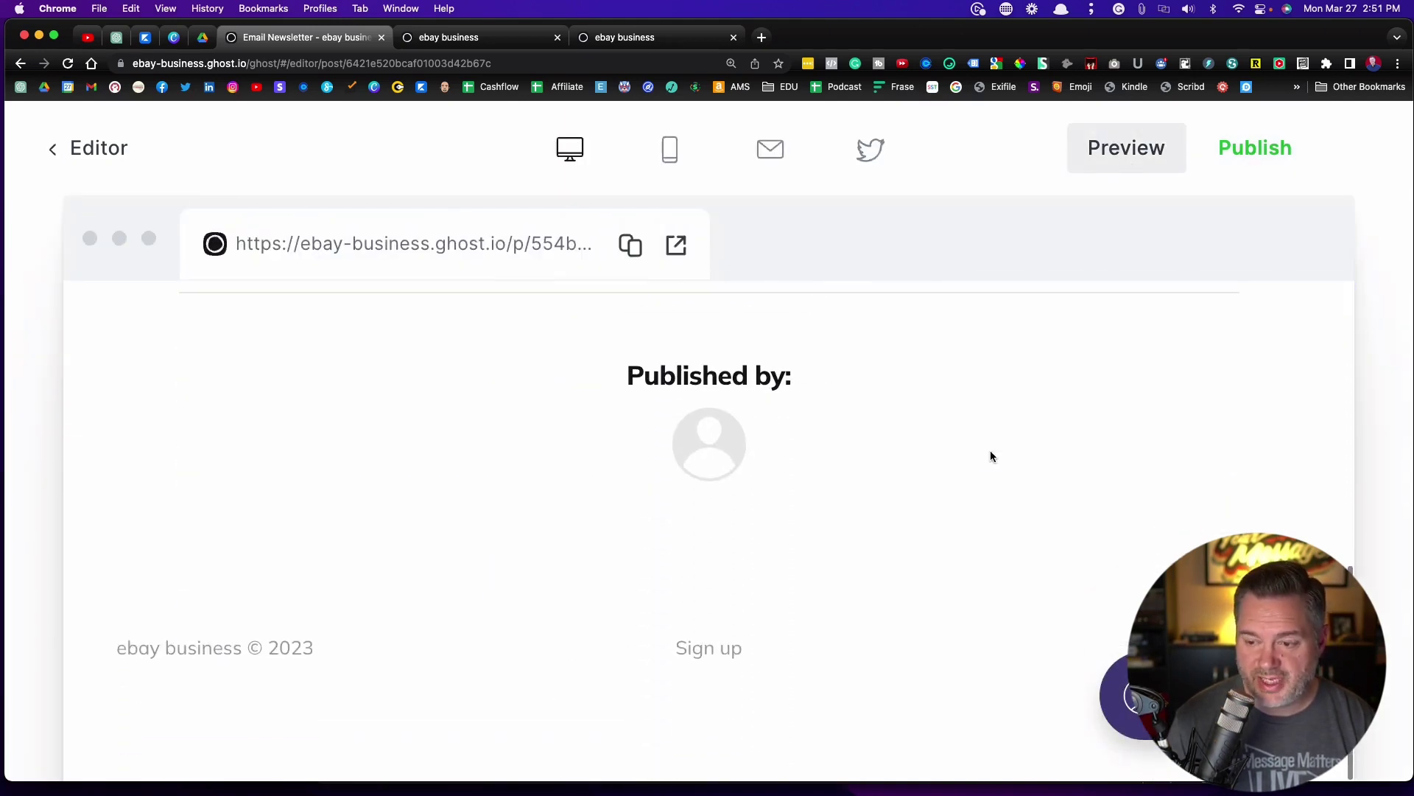
pyautogui.scroll(10, 990, 456)
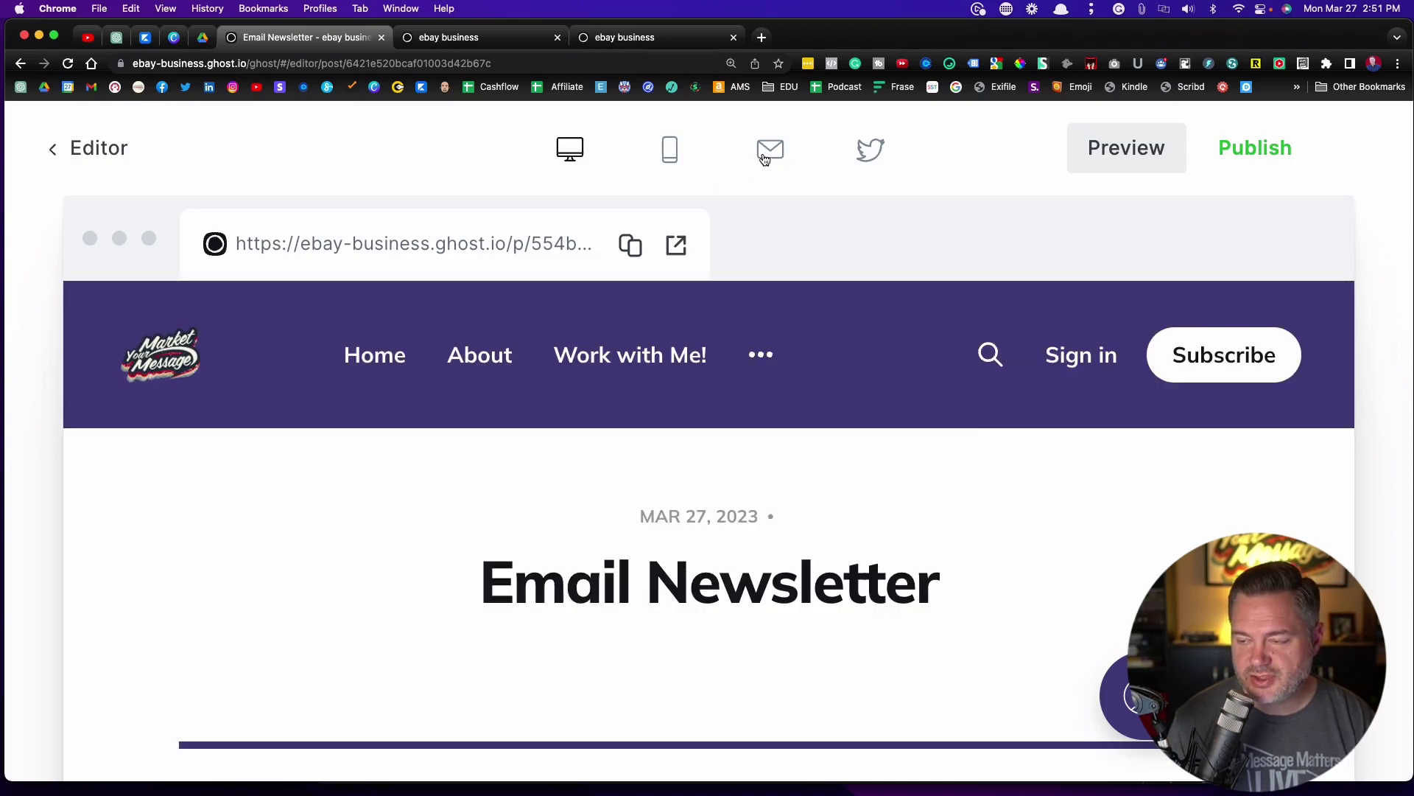
# - Switch the preview to the email version, scroll through it, then close the test-email popup unsent
pyautogui.click(770, 152)
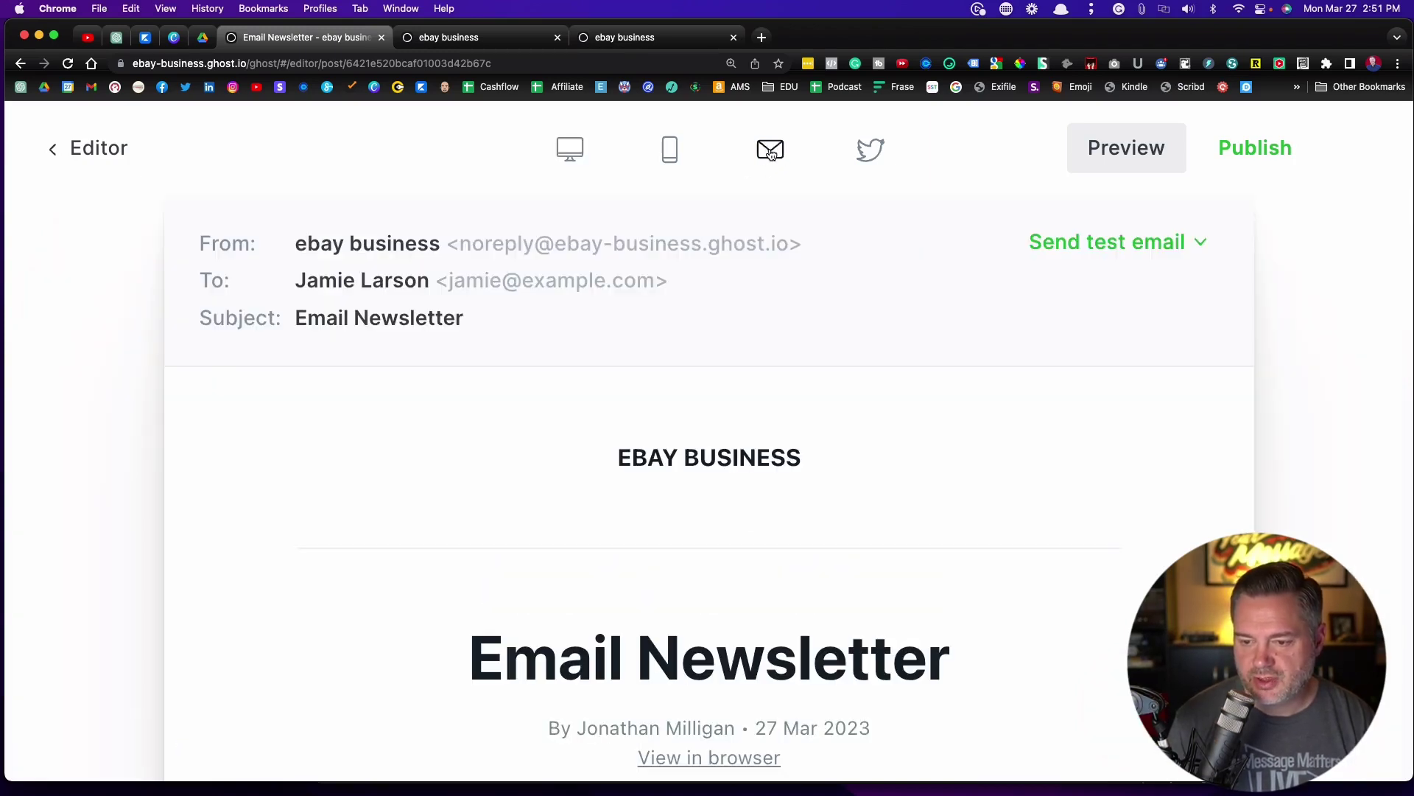
pyautogui.scroll(-5, 958, 505)
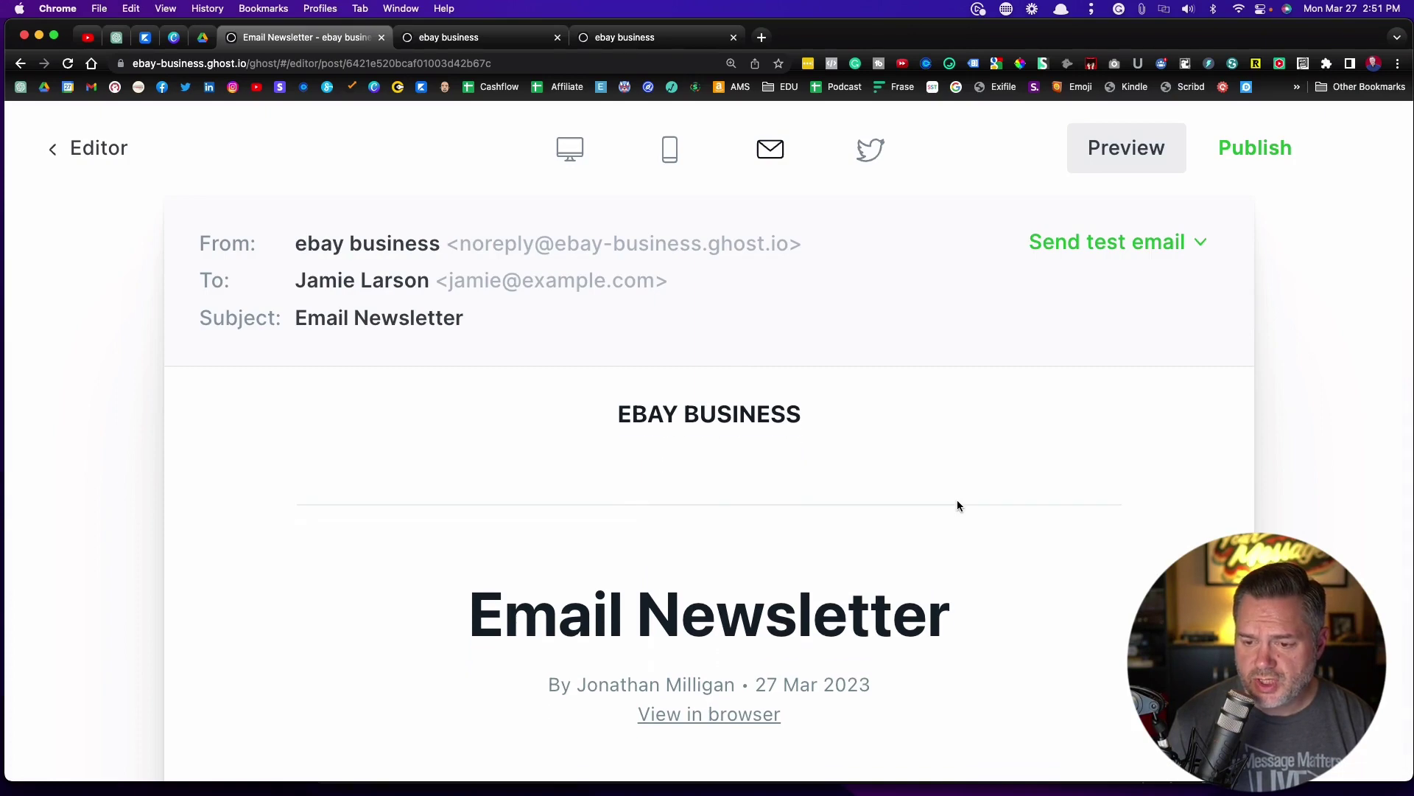
pyautogui.scroll(-5, 959, 506)
pyautogui.scroll(-15, 957, 506)
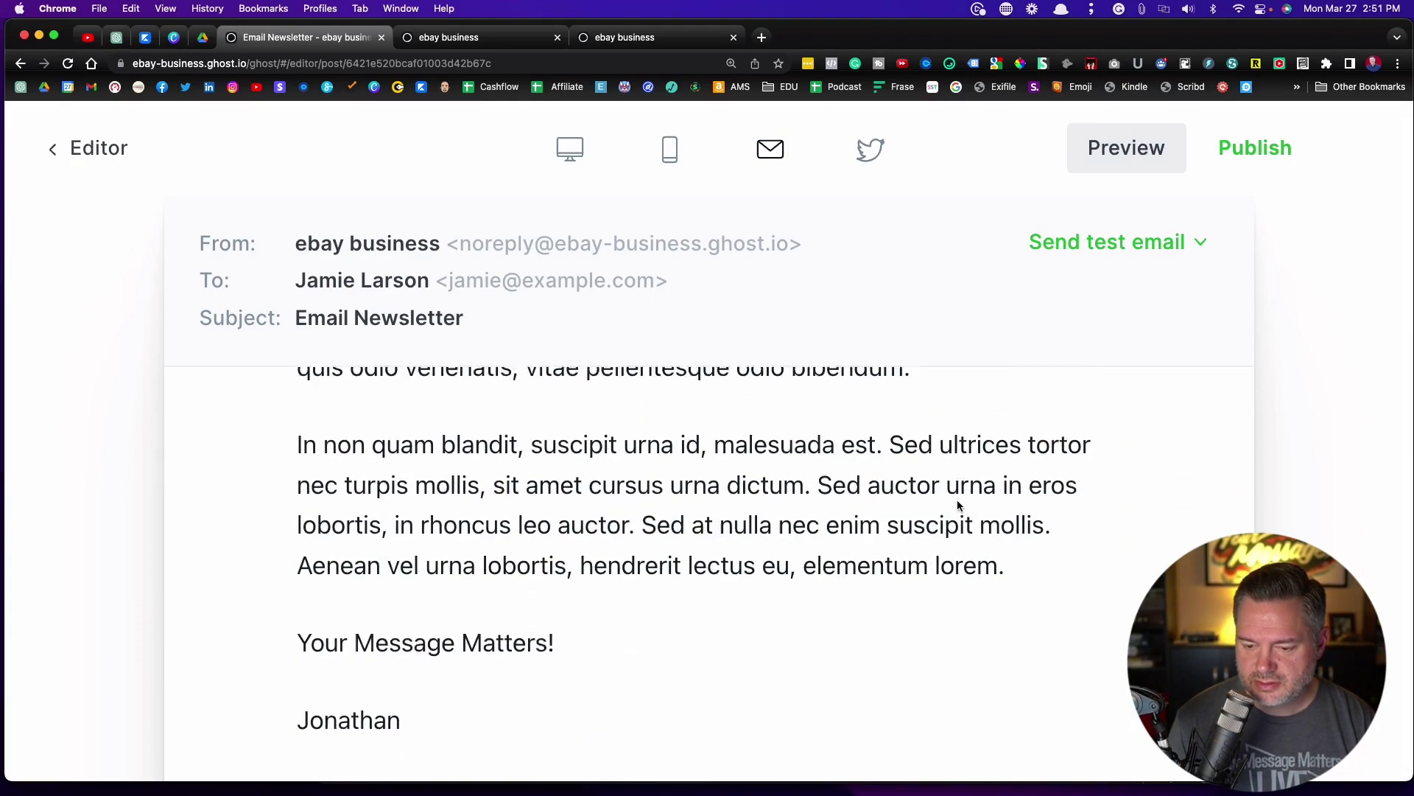
pyautogui.scroll(20, 957, 506)
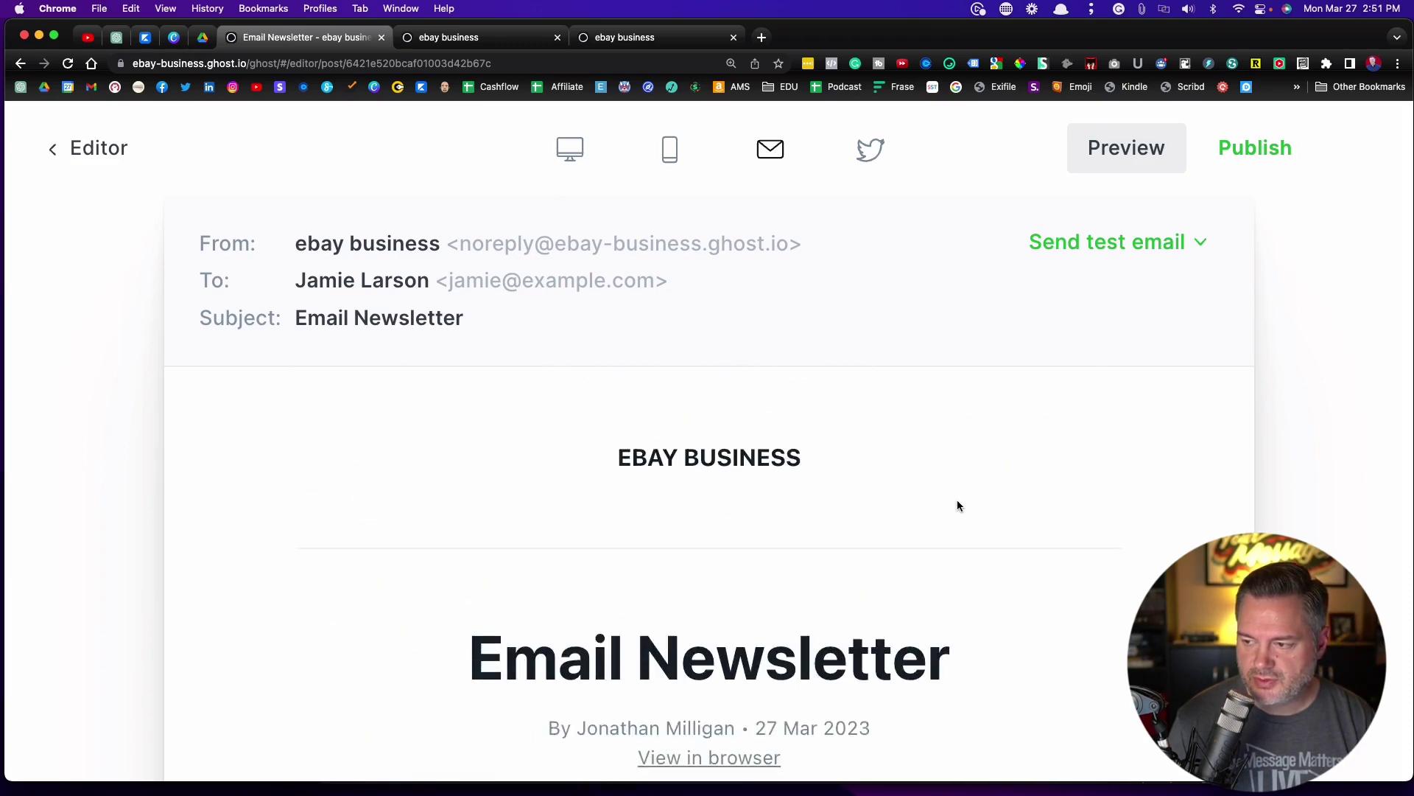
pyautogui.click(1111, 249)
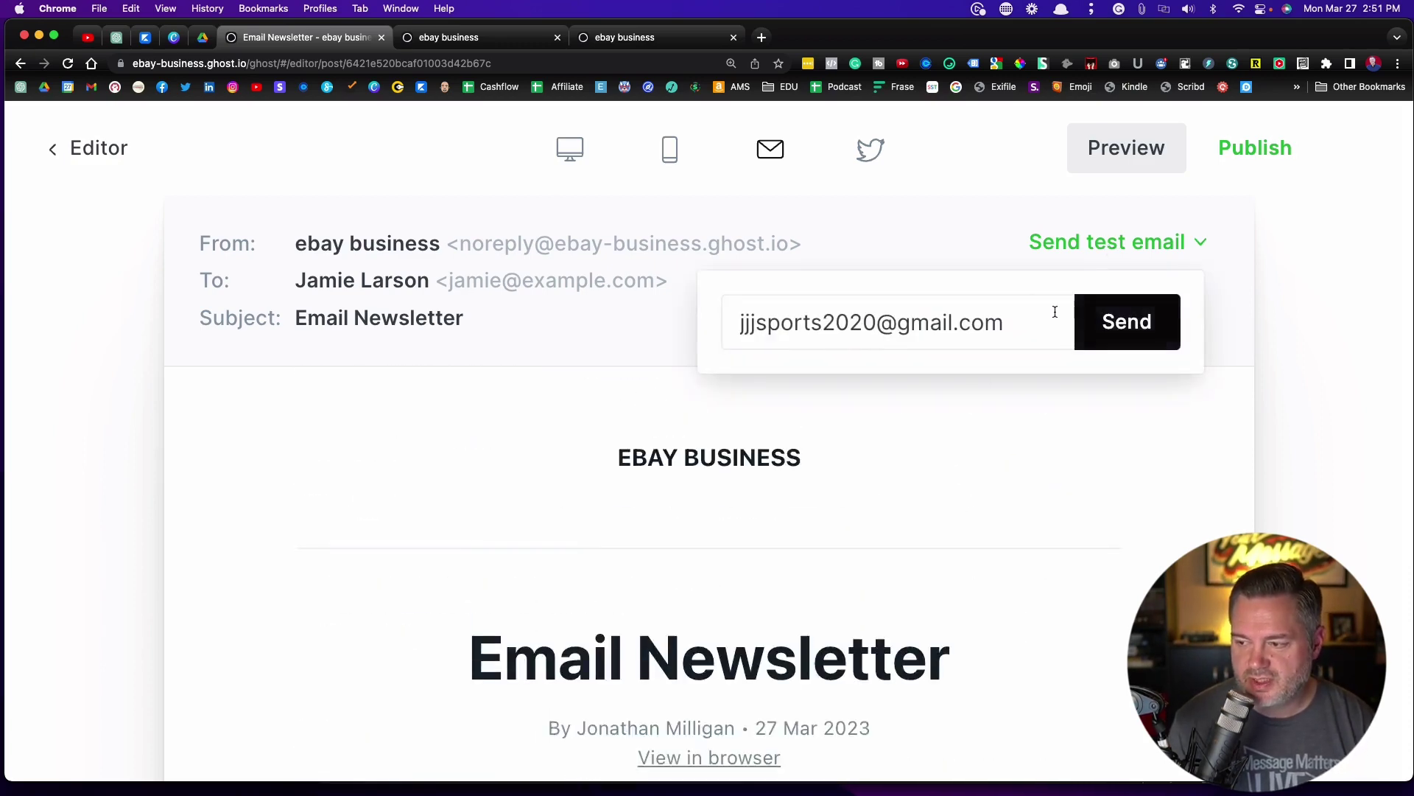
pyautogui.click(934, 236)
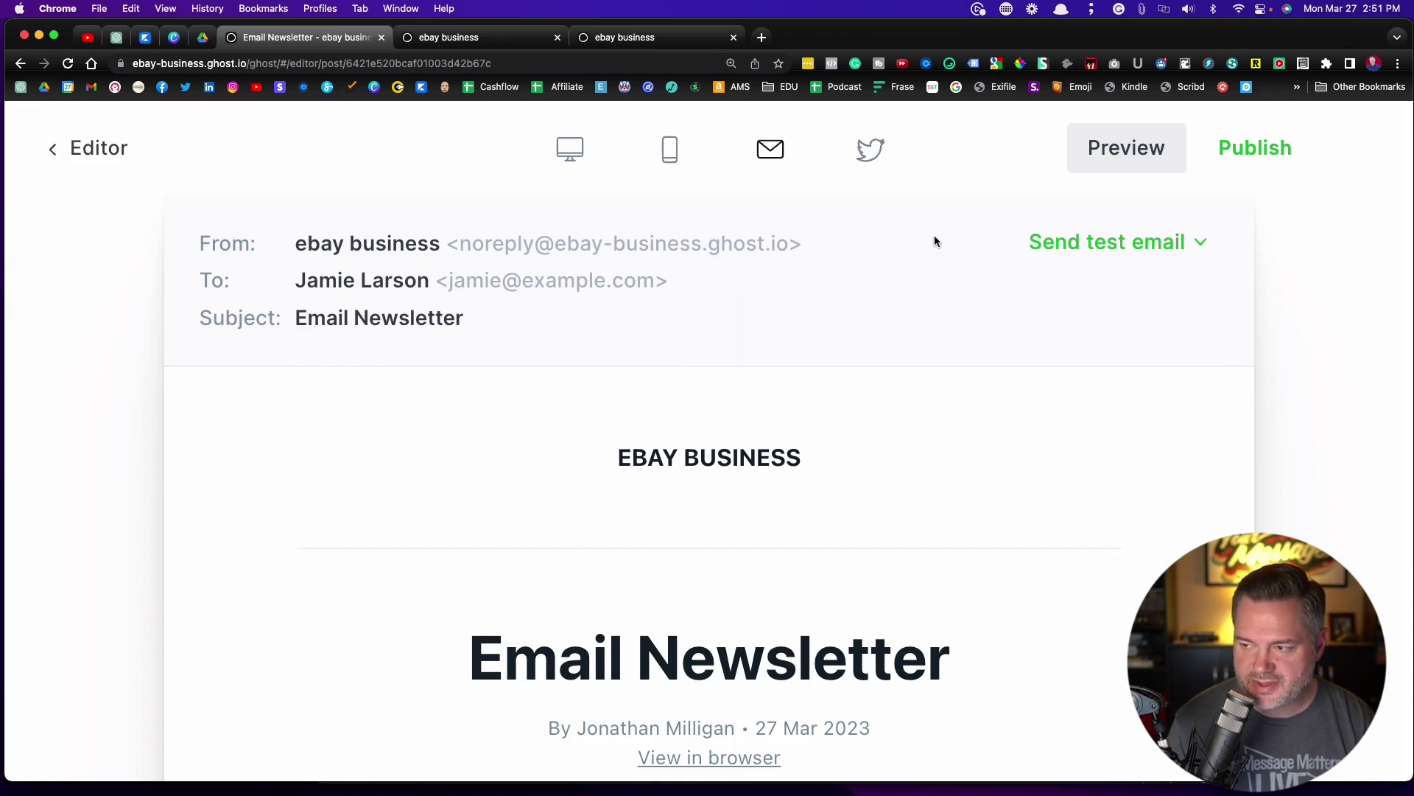